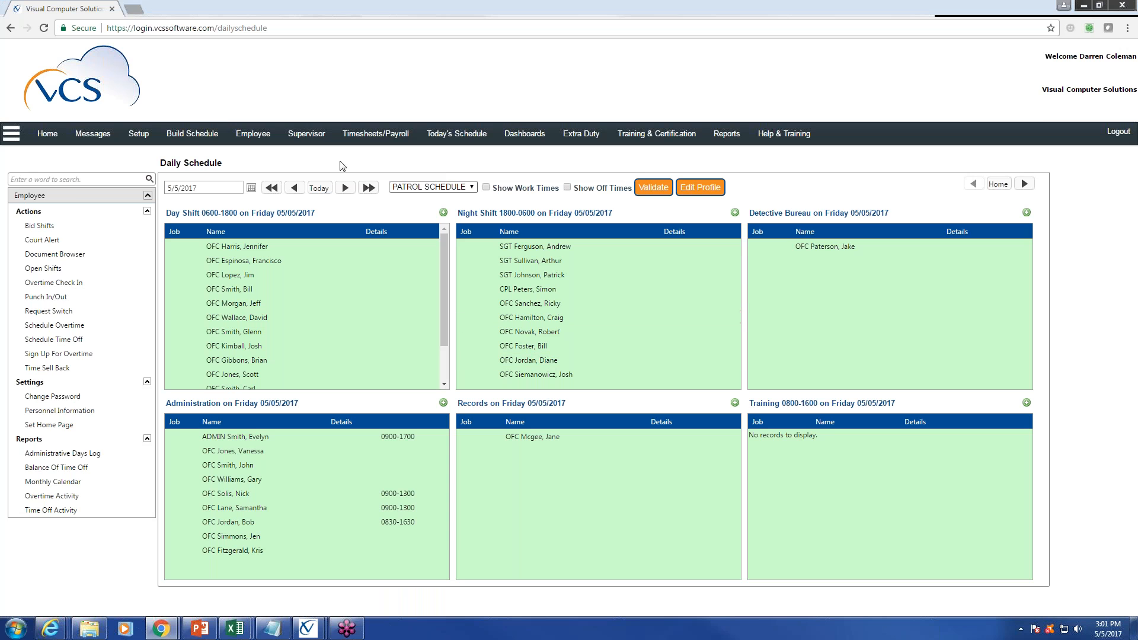
Open Add Employees to Existing Rotations in the schedule building section and set its date range to This Year.
left_click(196, 134)
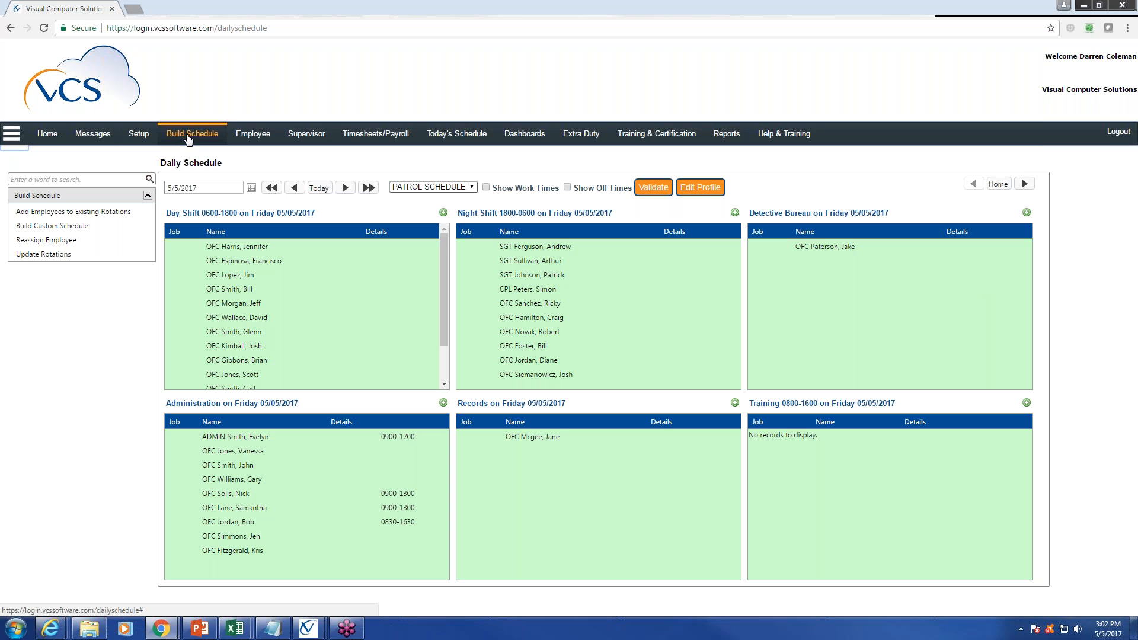
left_click(88, 217)
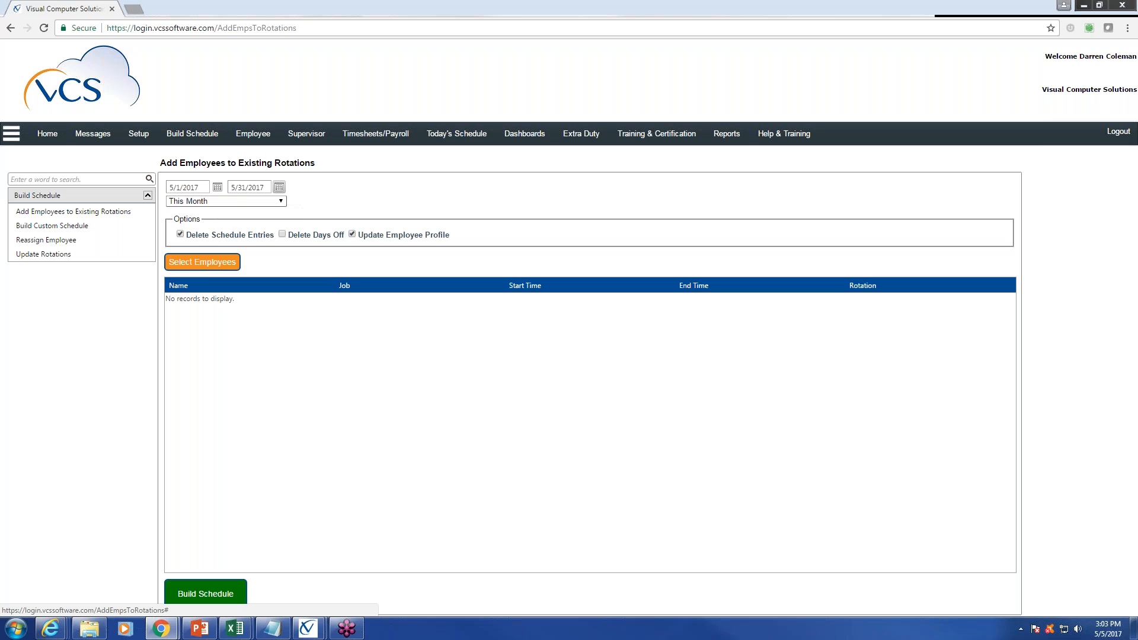
left_click(281, 201)
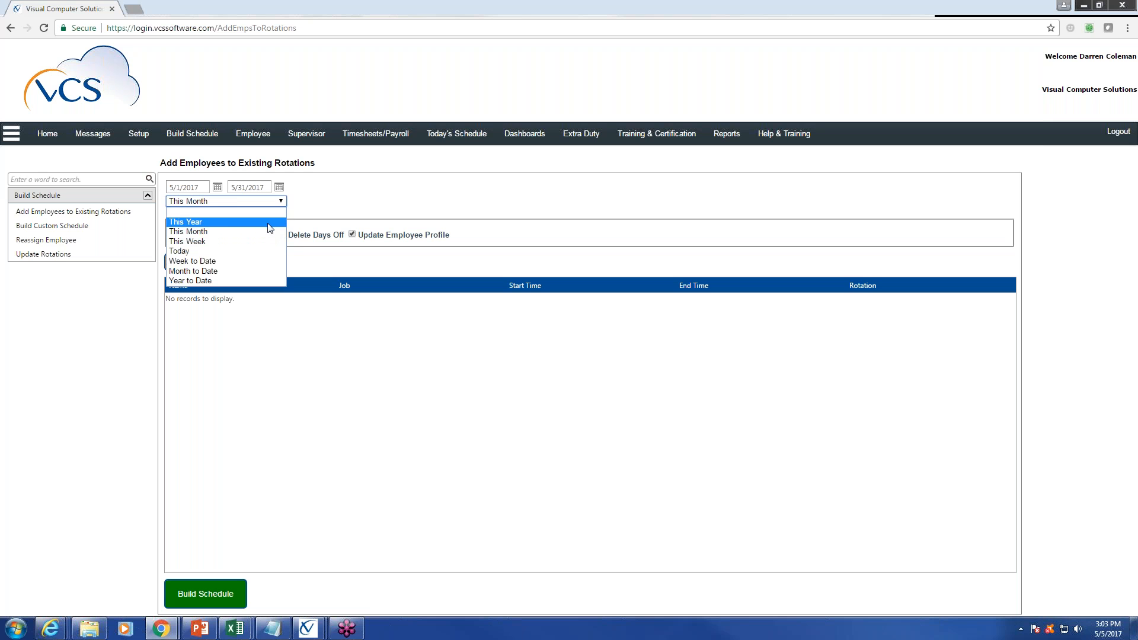
left_click(269, 223)
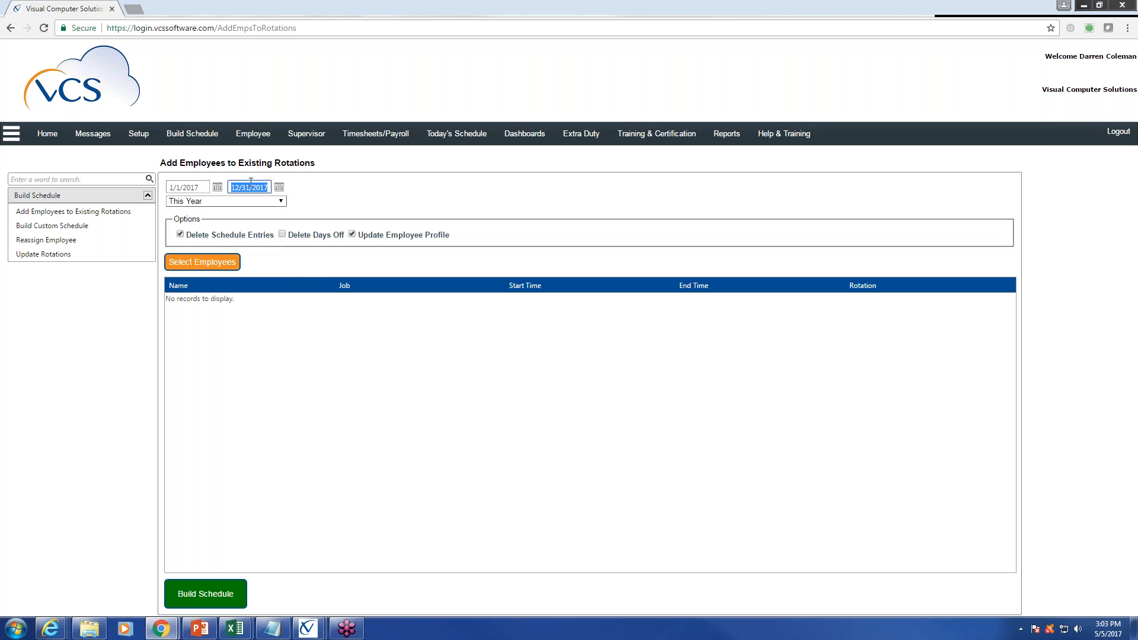
left_click(299, 202)
Open the employee selection list and filter it by group SQ B.
left_click(213, 263)
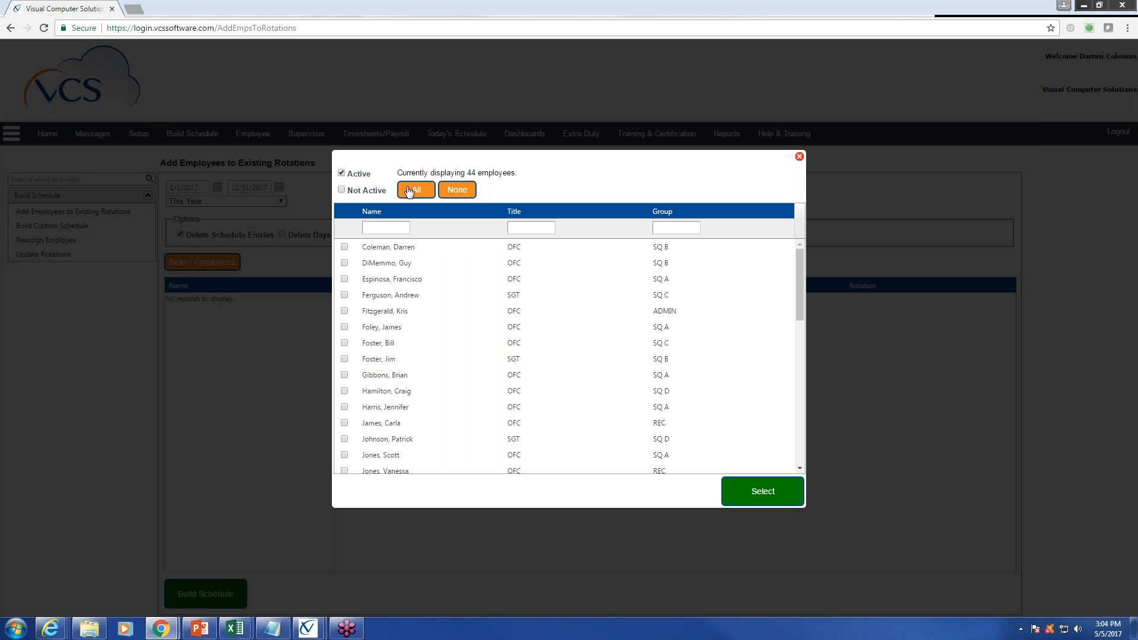
left_click(662, 229)
type("SQ B")
key("Return")
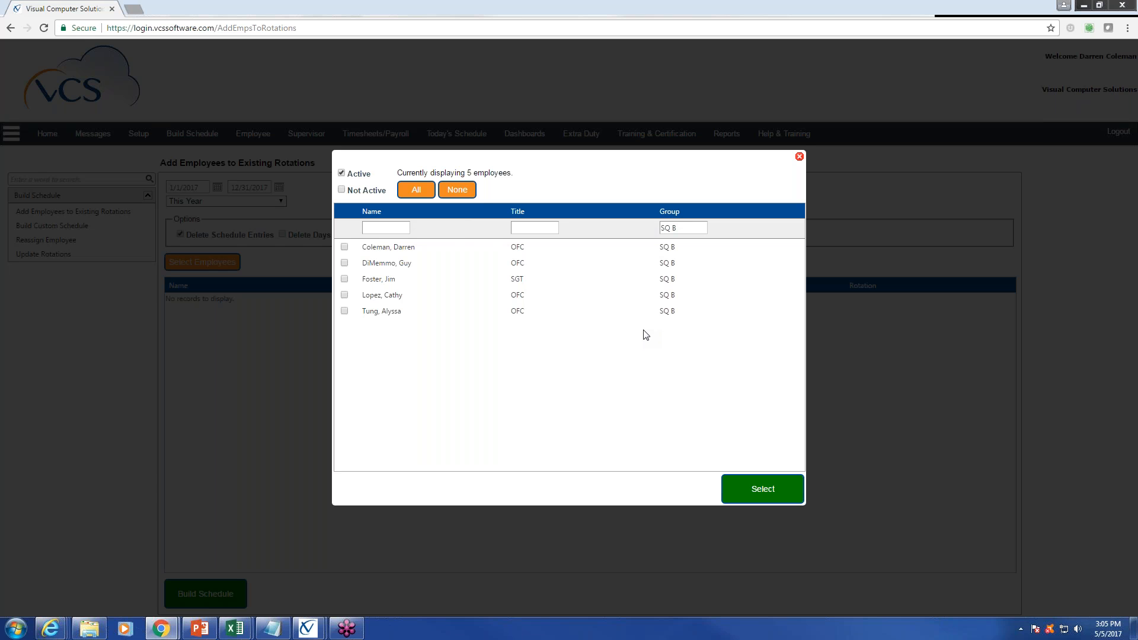
Choose all five SQ B employees and add them to the rotation assignment table.
left_click(344, 247)
left_click(345, 262)
left_click(344, 279)
left_click(344, 294)
left_click(345, 311)
left_click(763, 488)
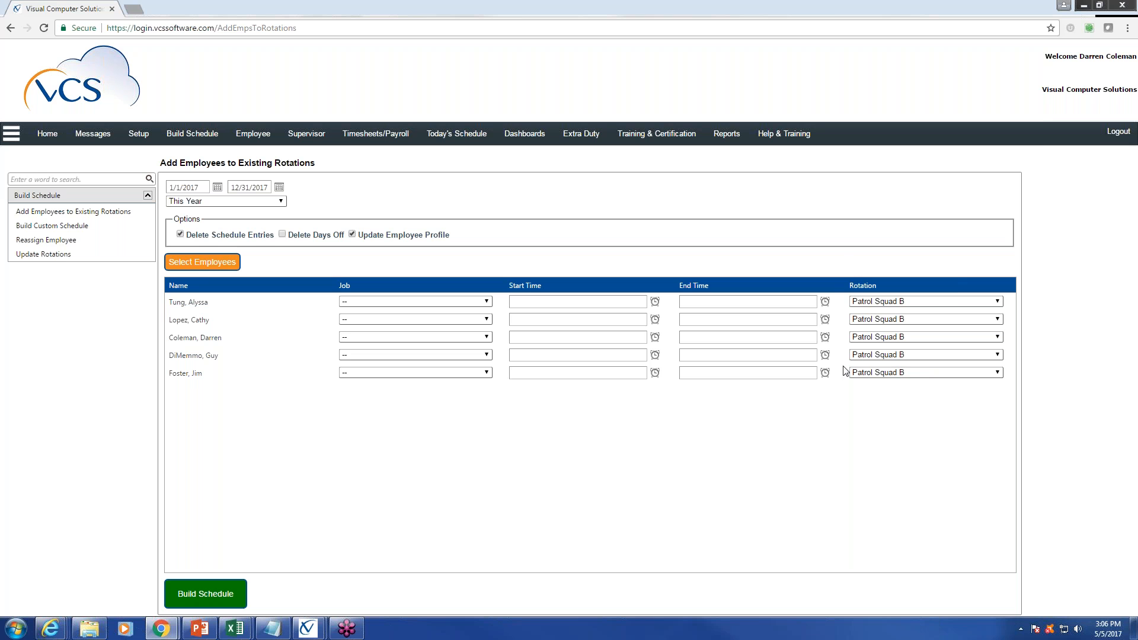
Assign the Patrol Squad B rotation to all five employees and build their schedule.
left_click(998, 302)
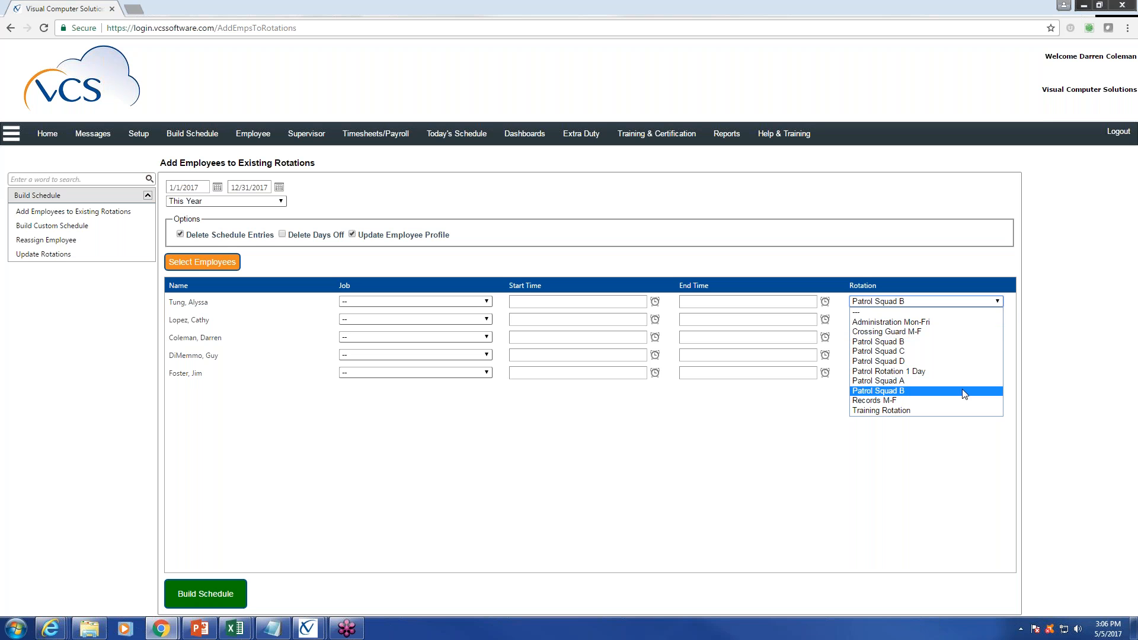
left_click(962, 390)
left_click(999, 320)
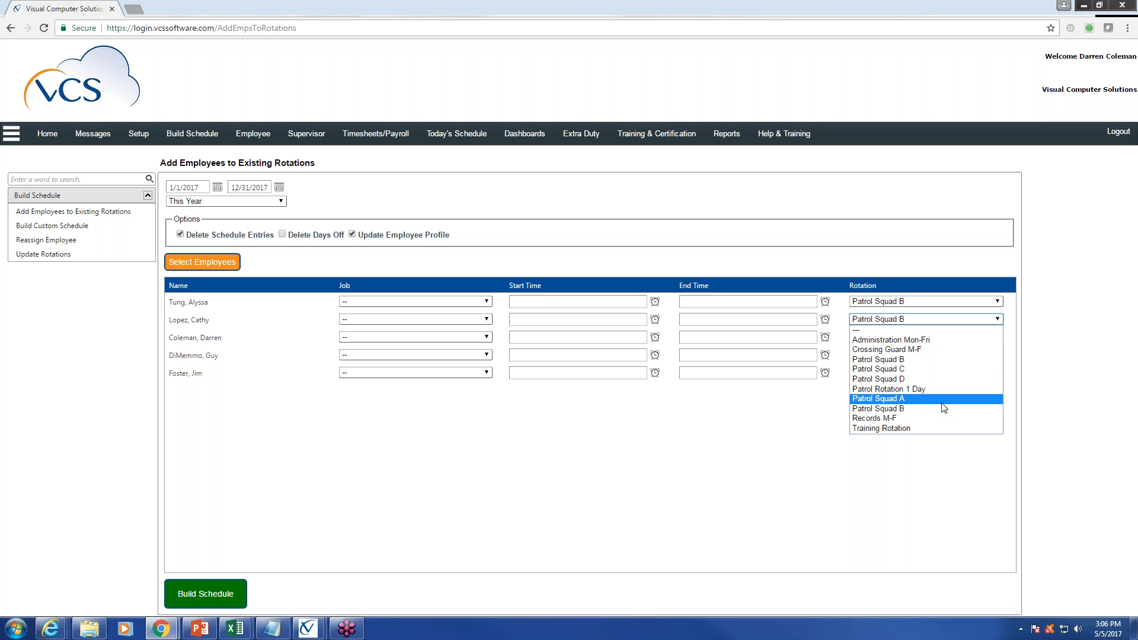
left_click(943, 408)
left_click(996, 339)
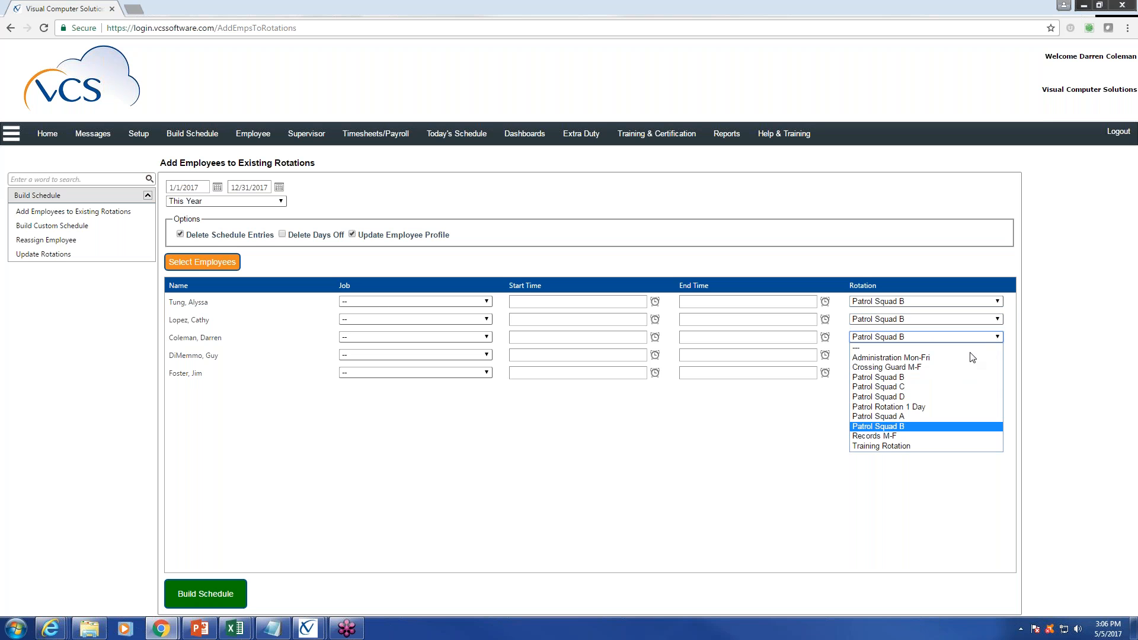
left_click(908, 425)
left_click(1000, 355)
left_click(913, 441)
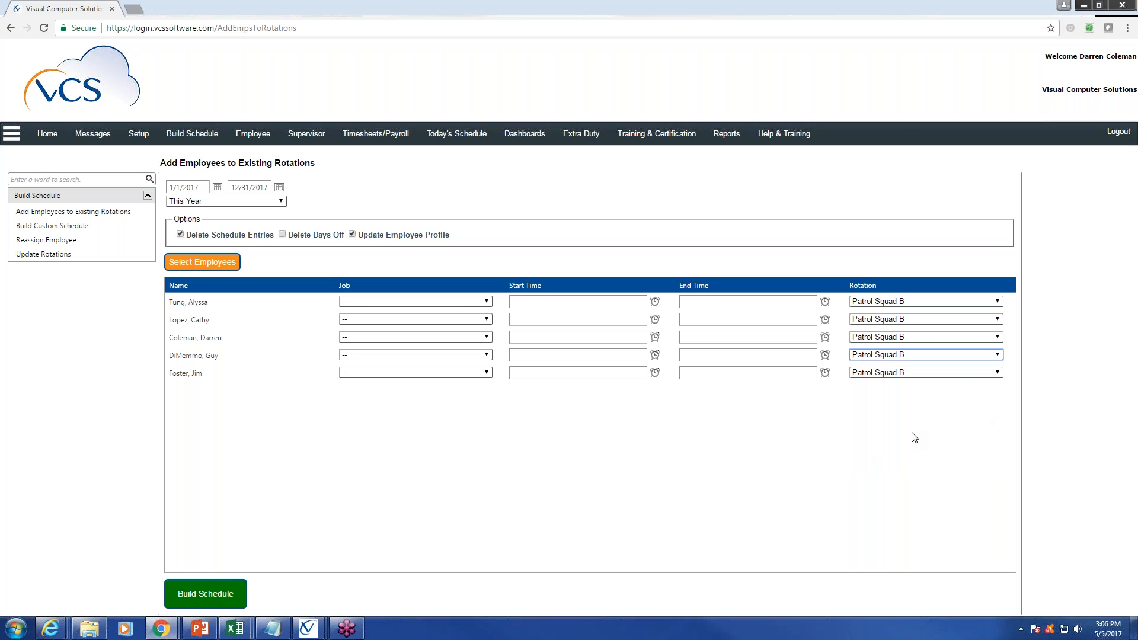
left_click(999, 373)
left_click(935, 462)
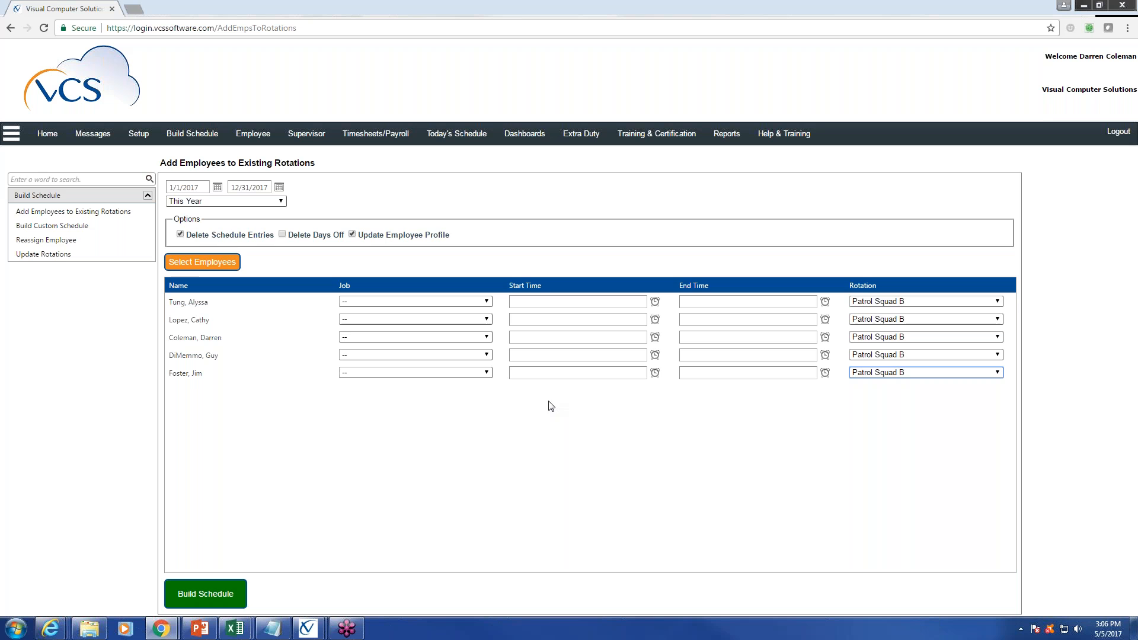
left_click(191, 600)
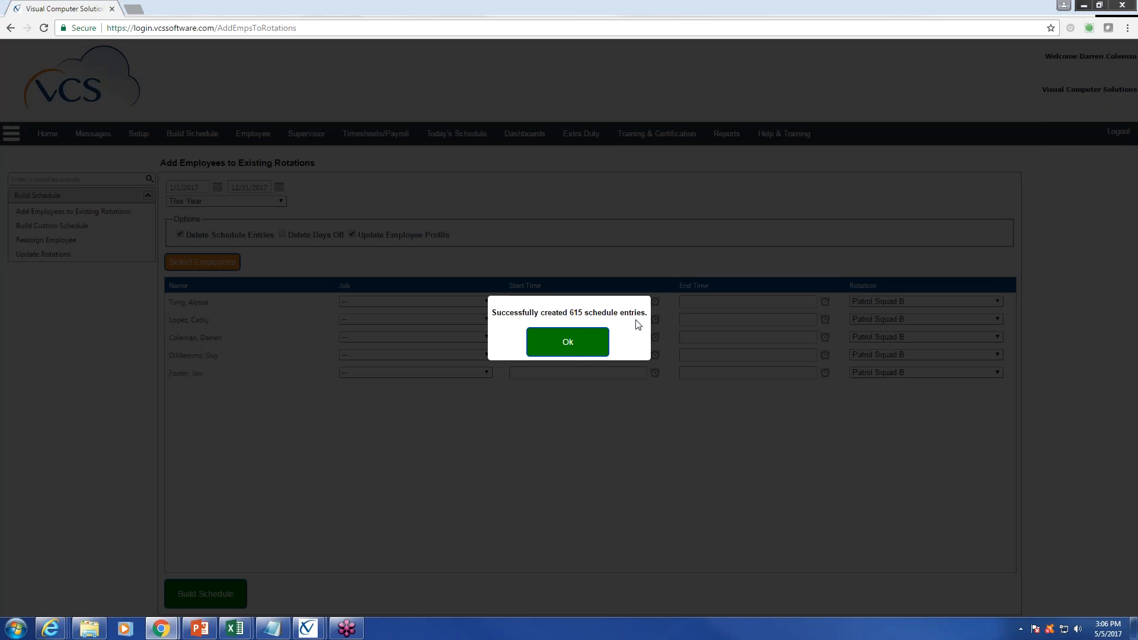
left_click(574, 340)
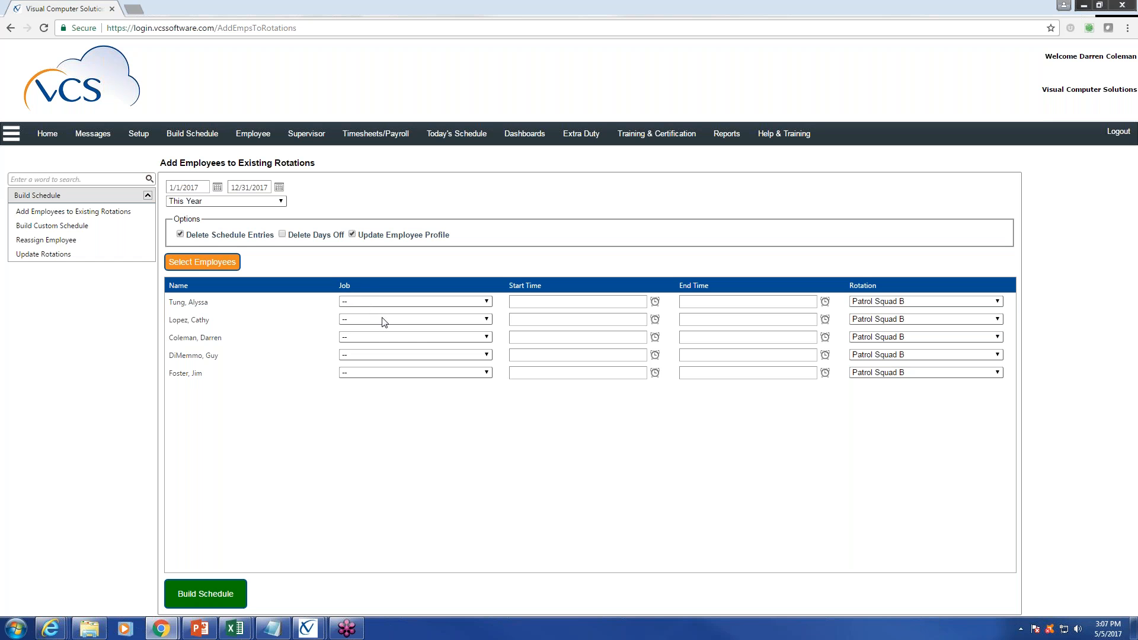
Assign the ZONE 10 (Z10) job to the first employee in the table.
left_click(490, 305)
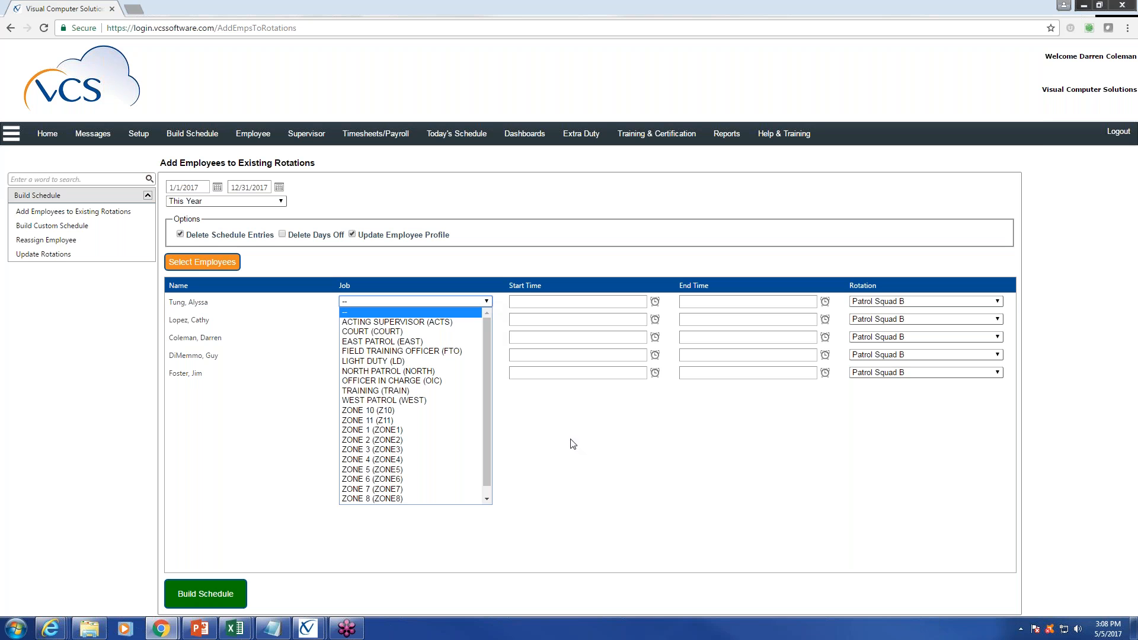
left_click(587, 456)
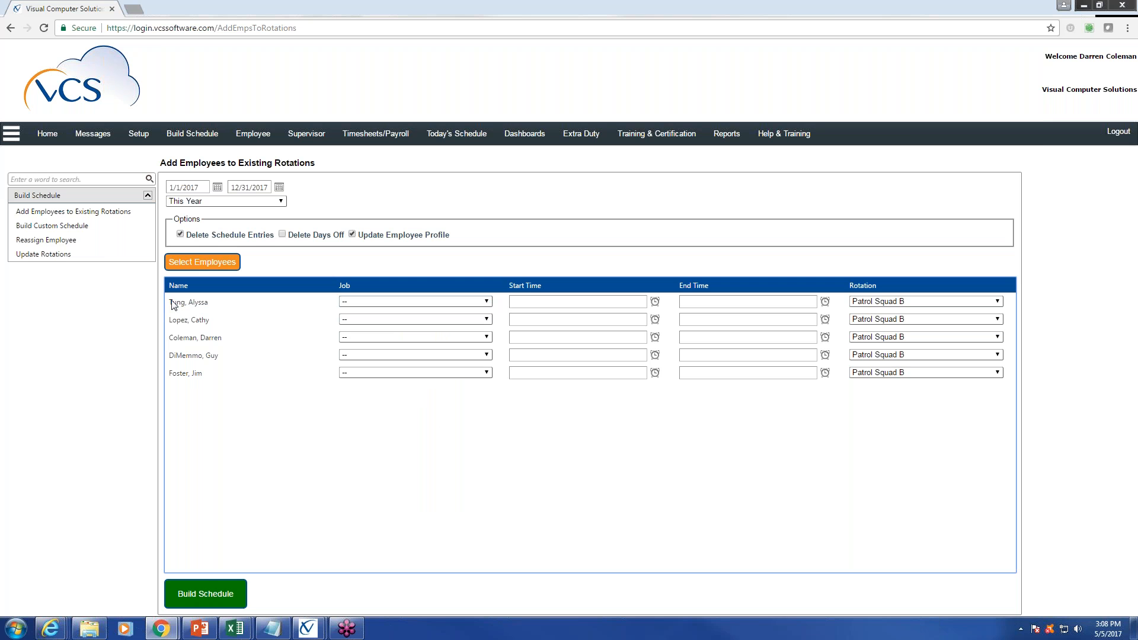
left_click(487, 302)
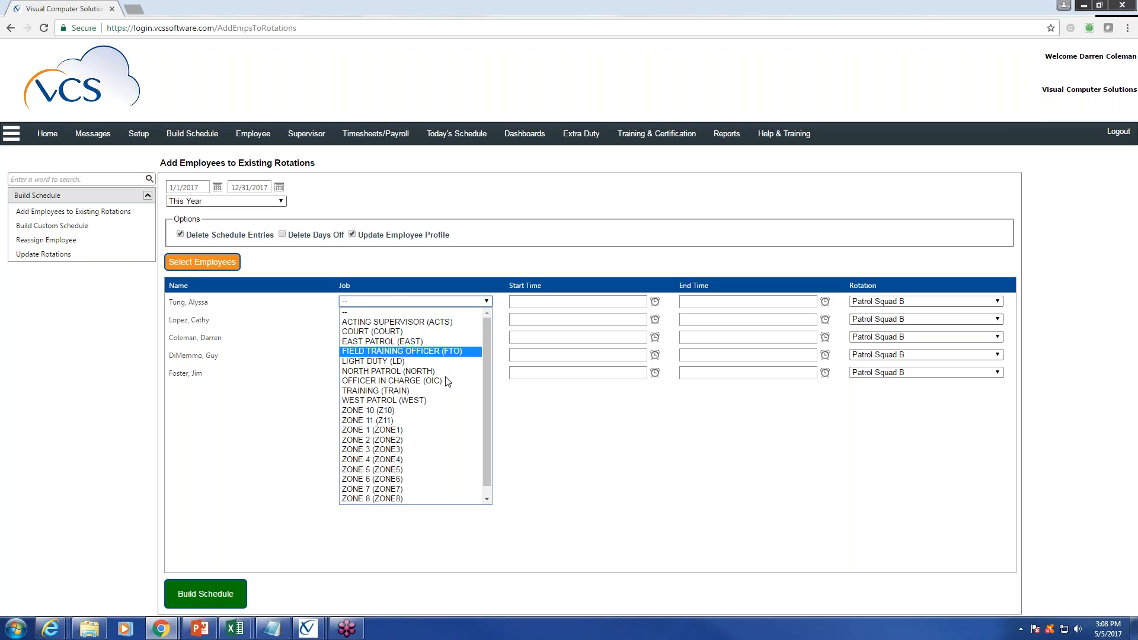
left_click(451, 410)
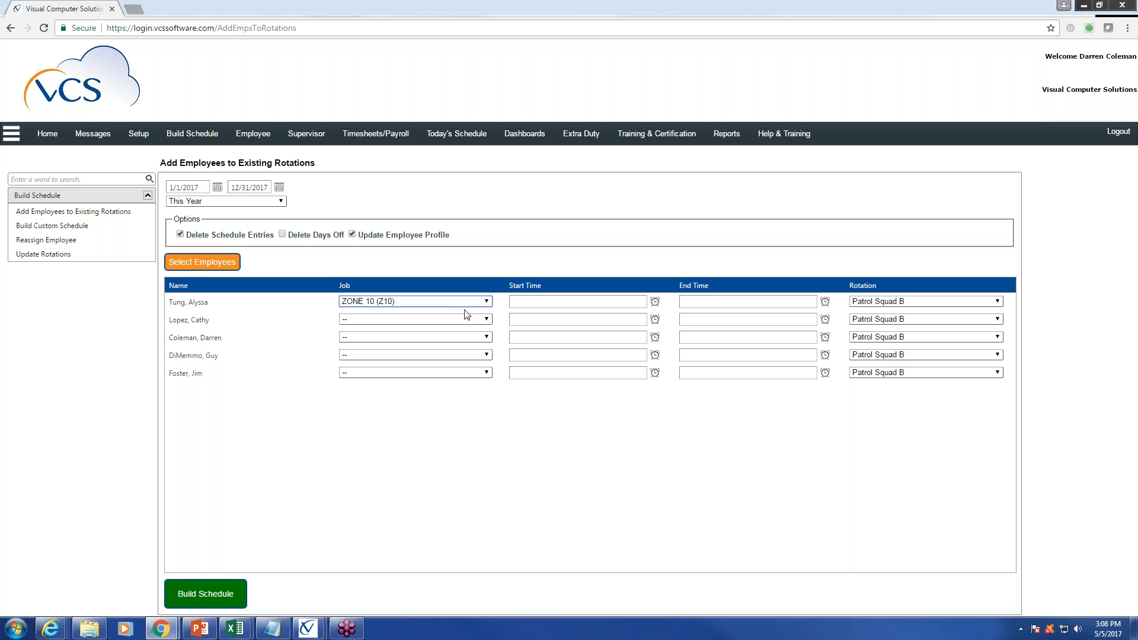
left_click(584, 302)
left_click(766, 300)
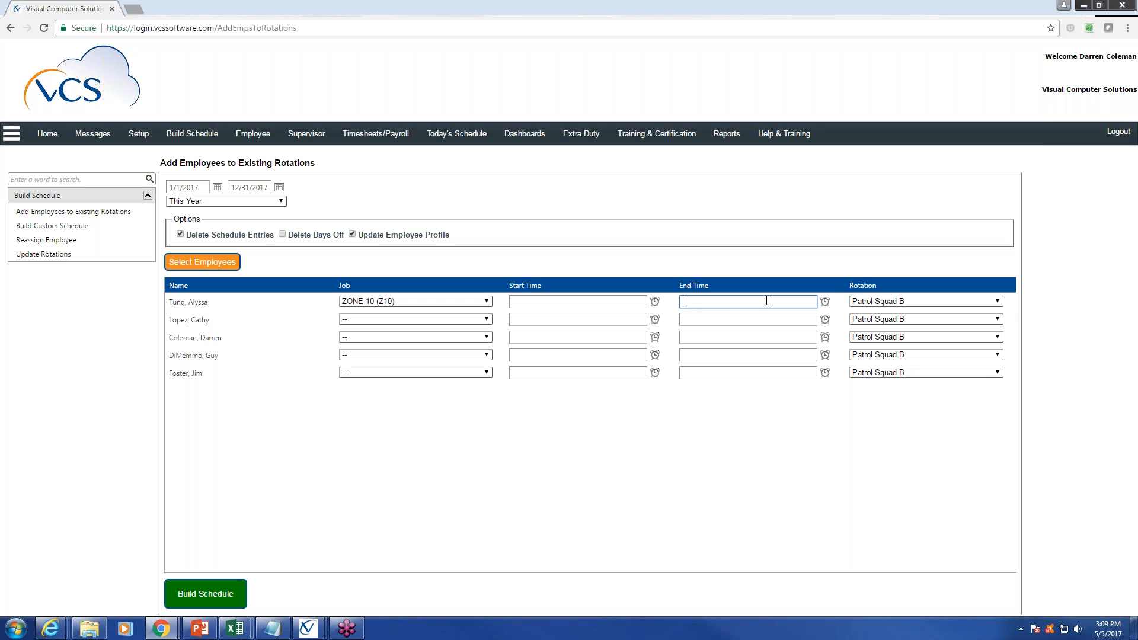
Change the rotation of all five employees to Administration Mon-Fri.
left_click(1001, 303)
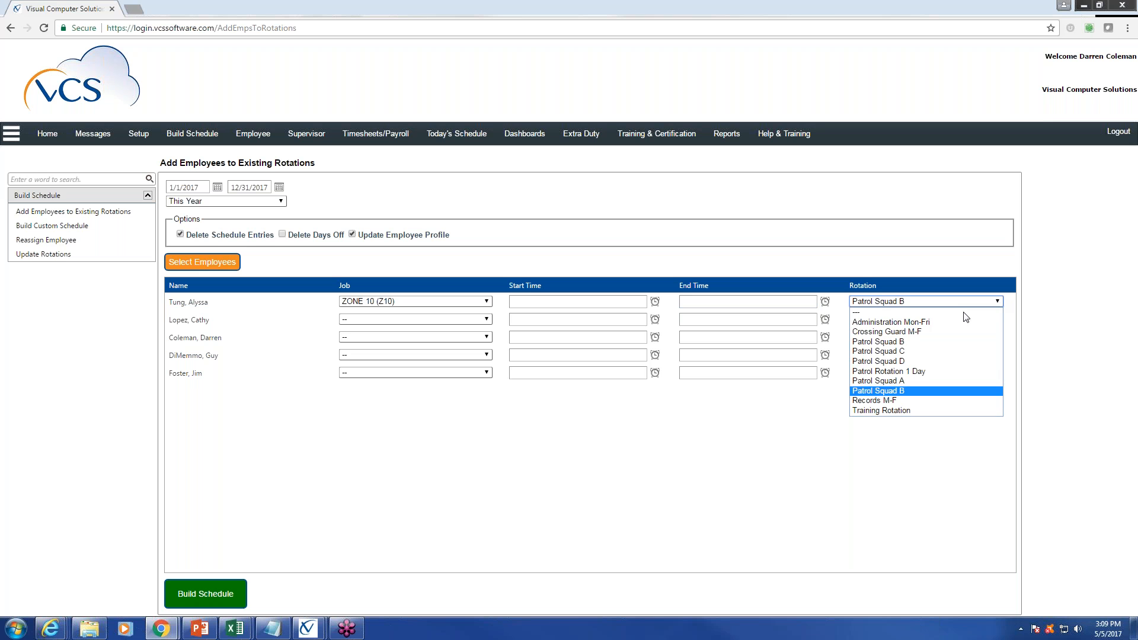
left_click(945, 324)
left_click(1001, 319)
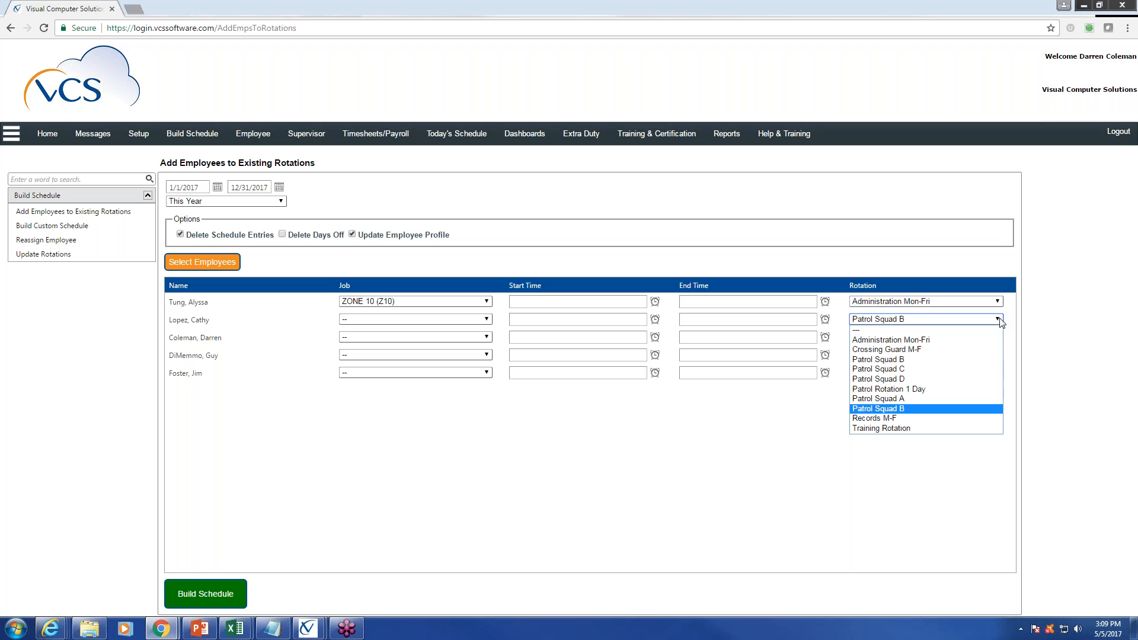
left_click(947, 341)
left_click(998, 337)
left_click(993, 358)
left_click(997, 355)
left_click(936, 376)
left_click(998, 373)
left_click(960, 394)
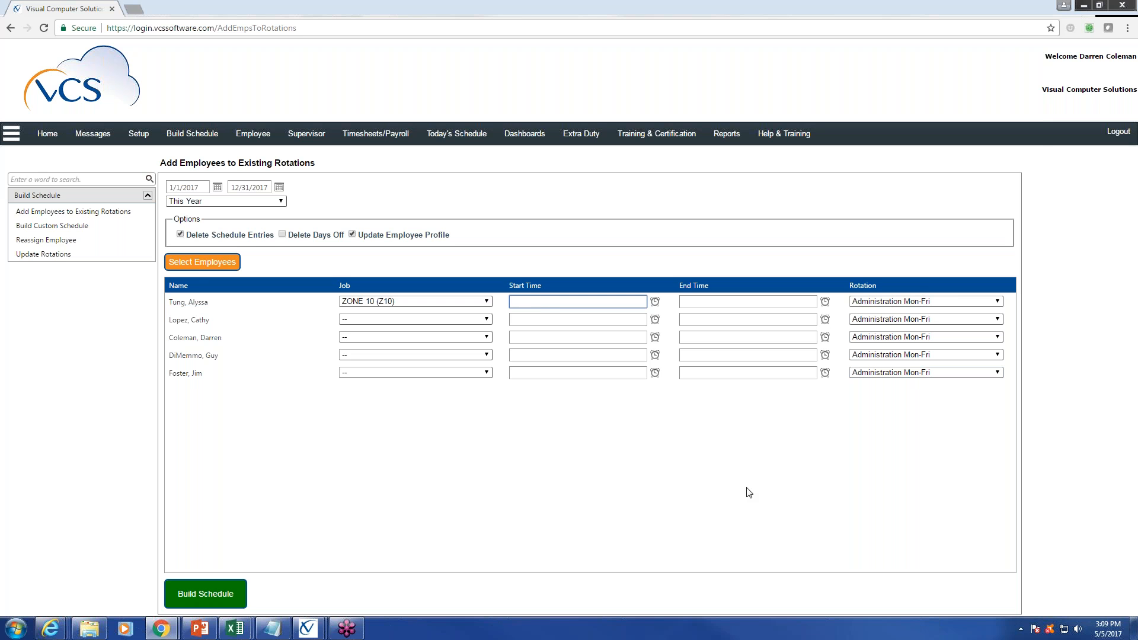
Set the first employee's start time to 7:00 AM and end time to 3:00 PM.
type("0700")
key("Tab")
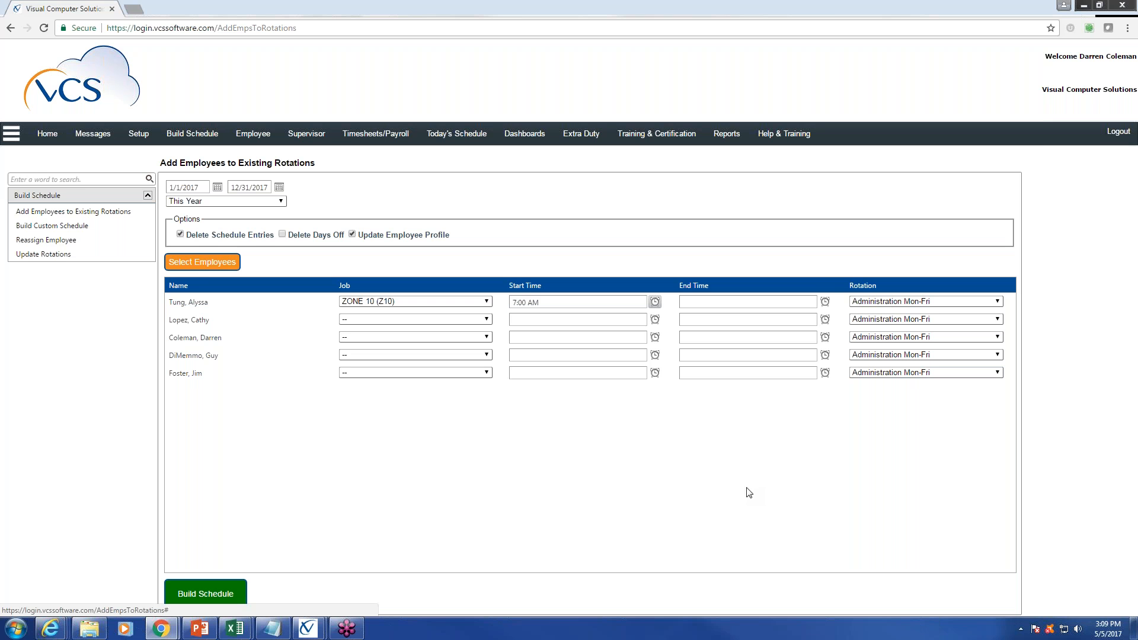
left_click(715, 304)
type("1")
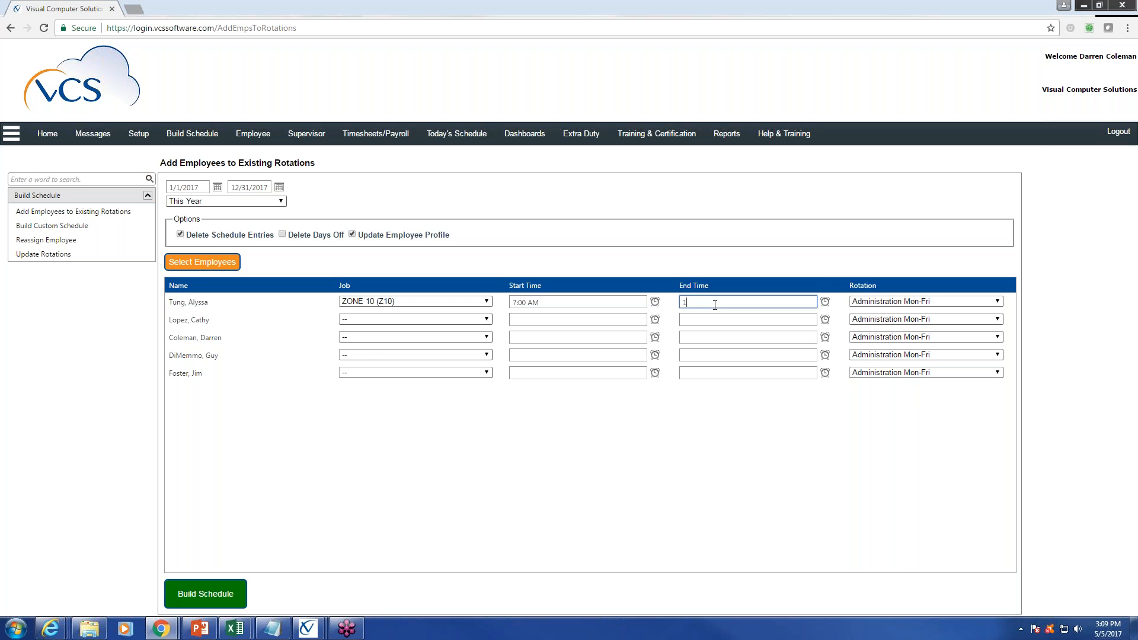
type("500")
Set the second employee's start time to 8:00 AM and end time to 4:00 PM.
left_click(719, 320)
left_click(545, 321)
type("0800")
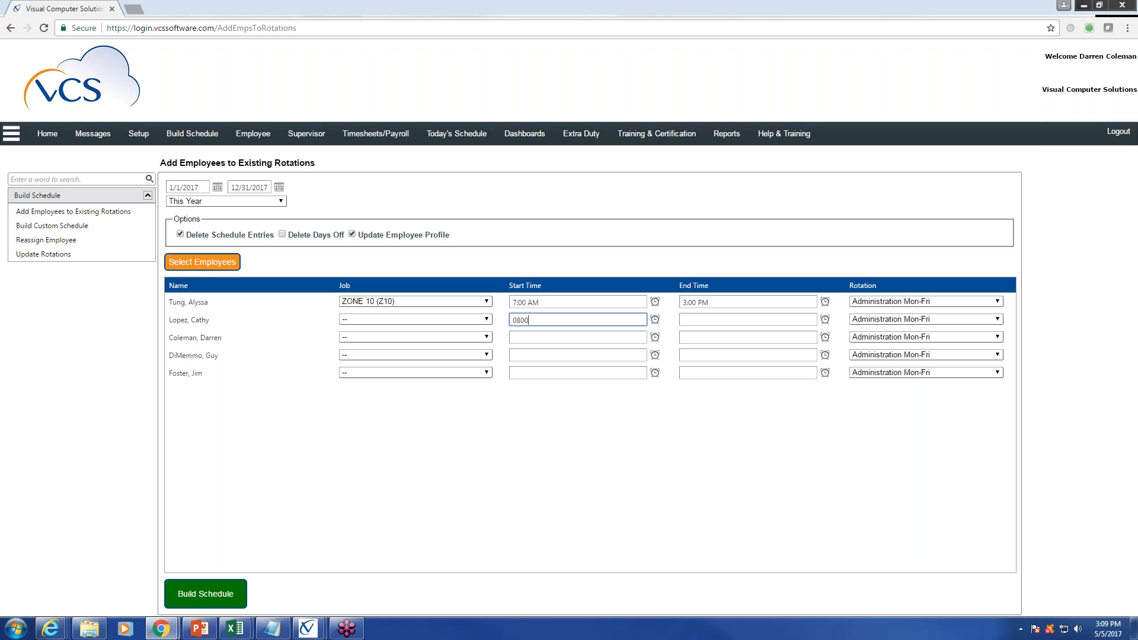
left_click(702, 320)
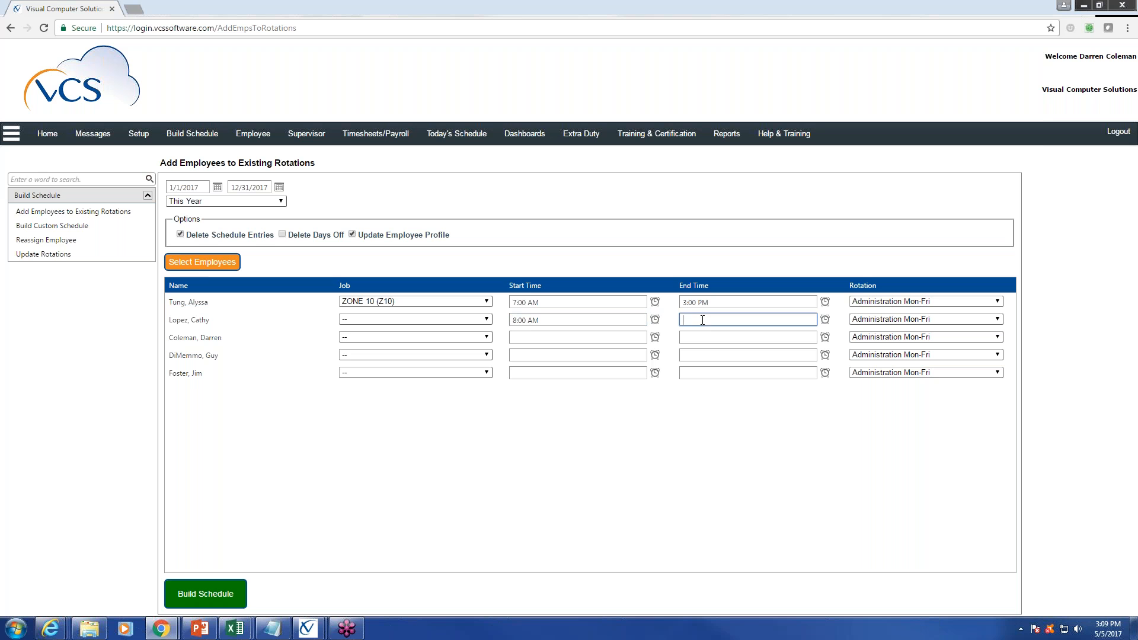
type("16000")
Set the third employee's start time to 9:00 AM and end time to 5:00 PM.
left_click(547, 336)
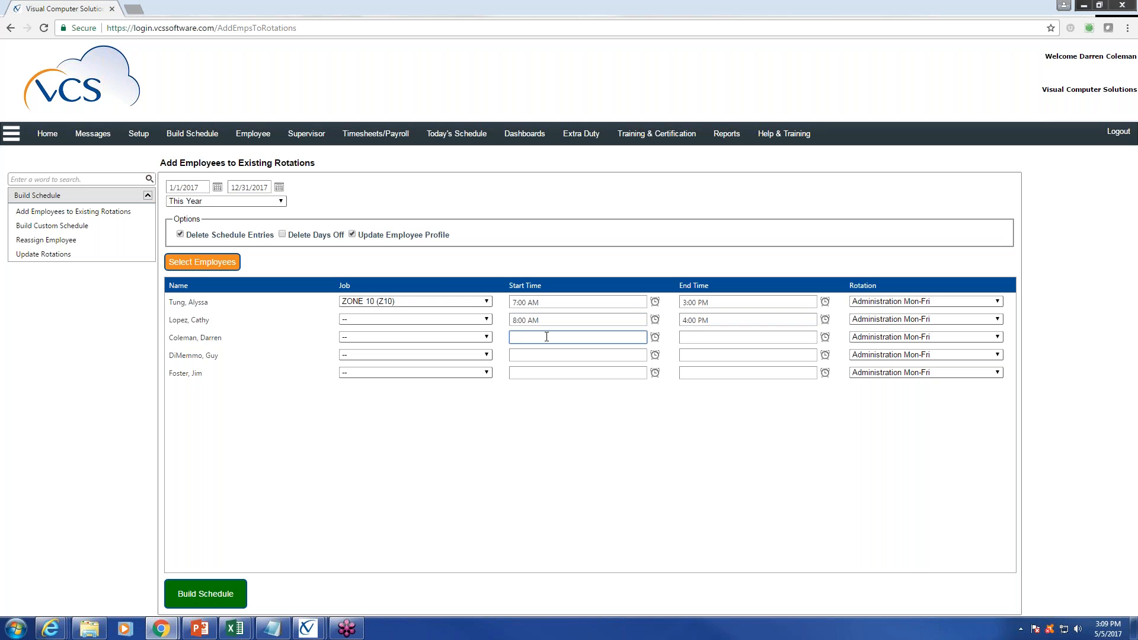
type("9:00")
left_click(698, 338)
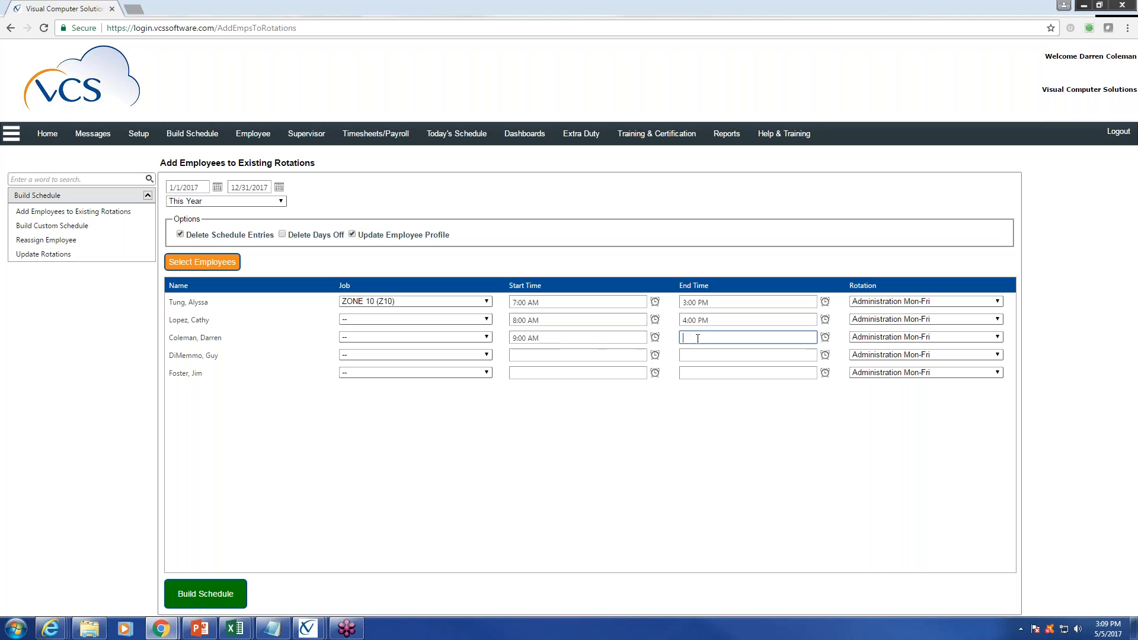
type("1700")
left_click(727, 356)
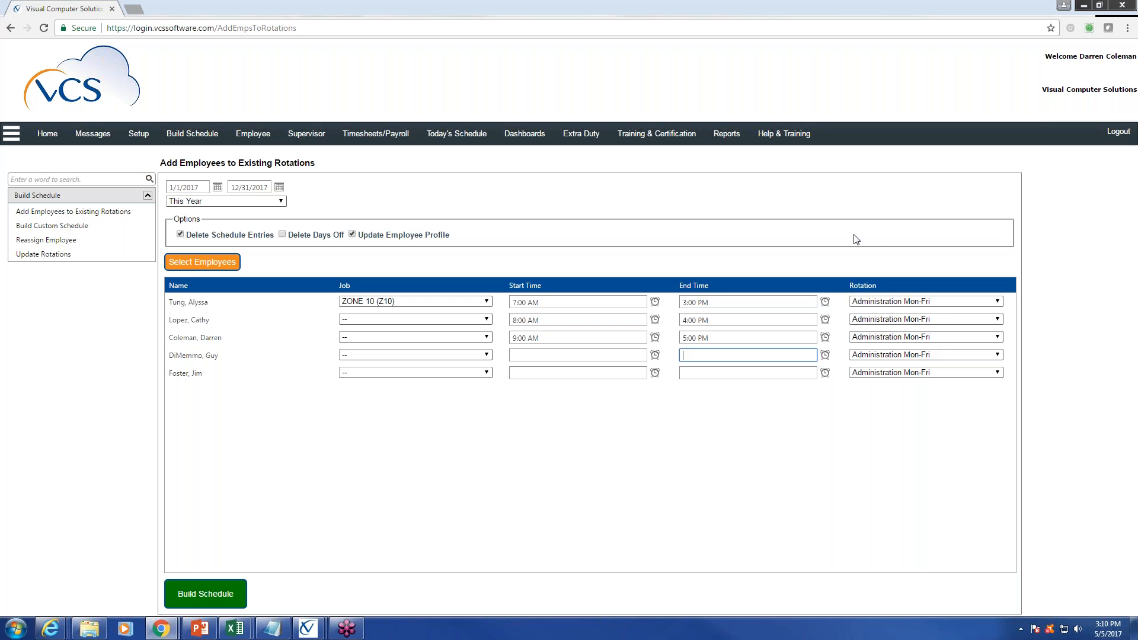
left_click(565, 301)
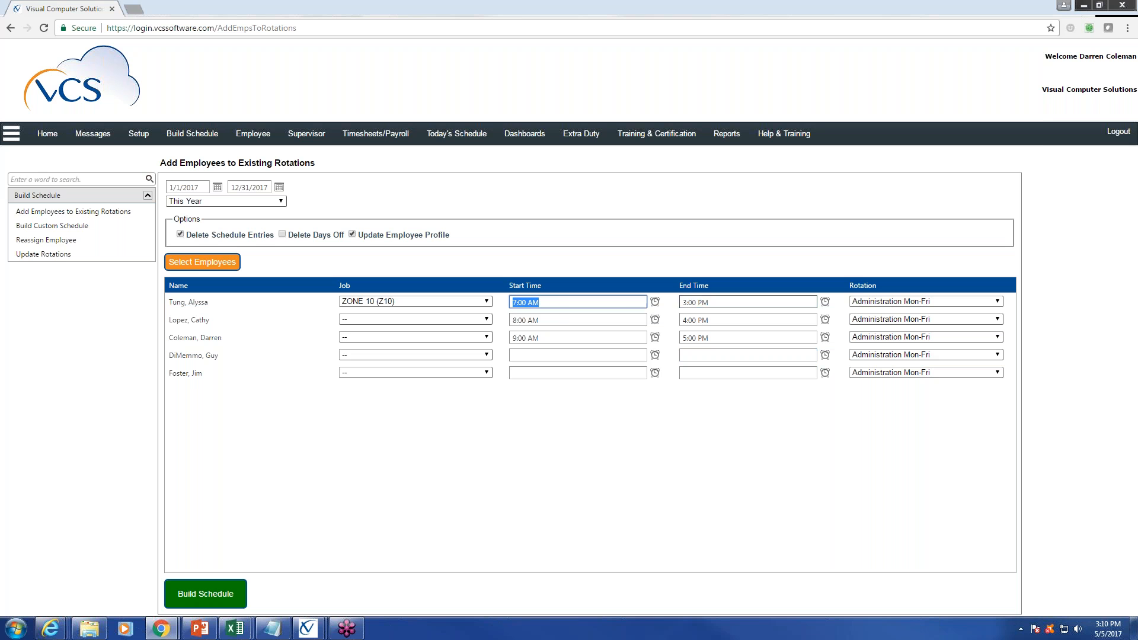
left_click(731, 301)
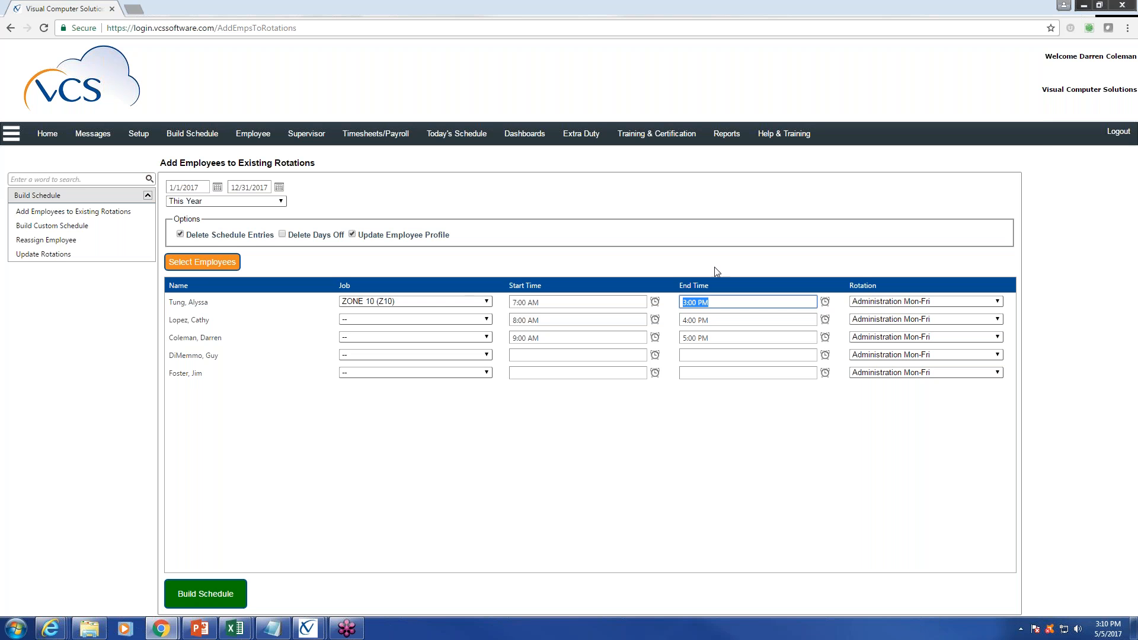
left_click(546, 302)
left_click(730, 303)
left_click(563, 302)
left_click(726, 304)
left_click(545, 303)
left_click(731, 303)
left_click(182, 304)
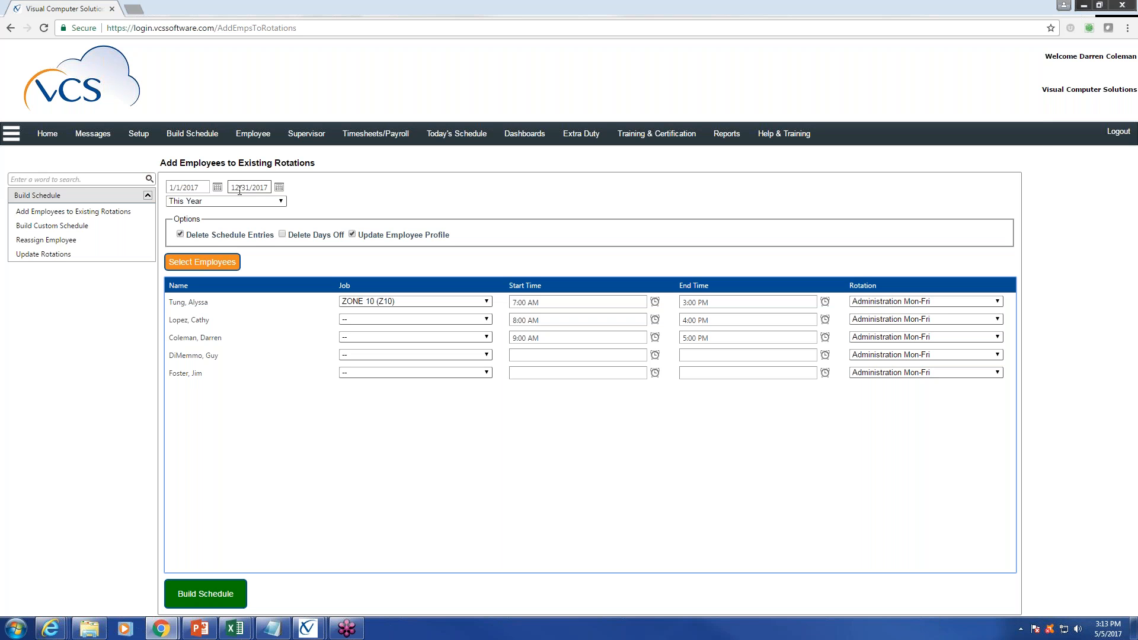
left_click(283, 235)
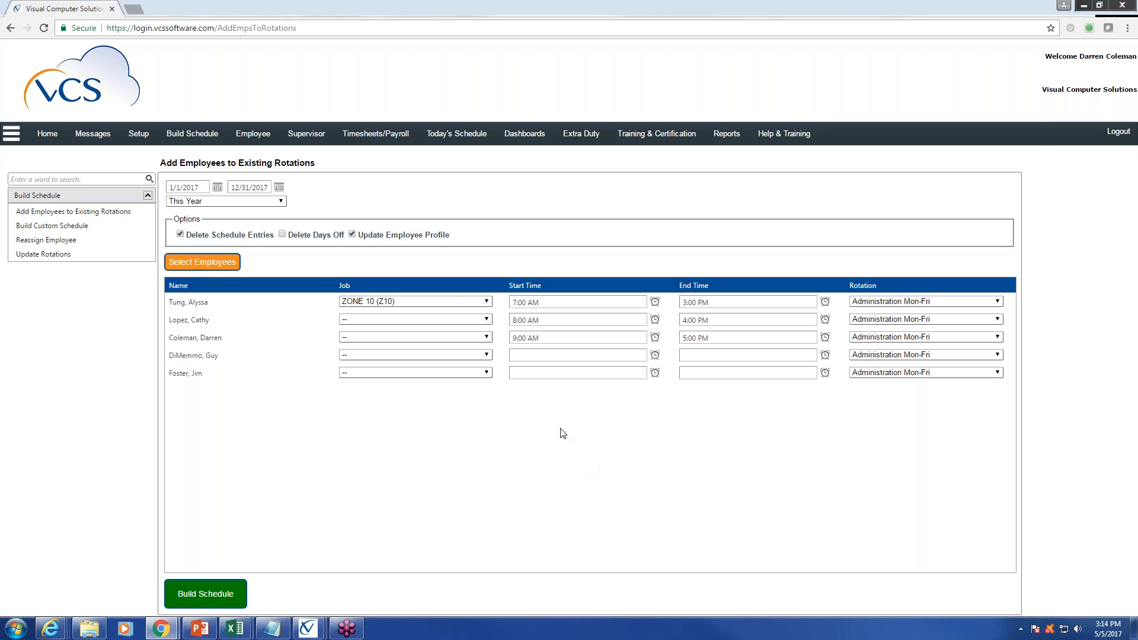
left_click(282, 235)
left_click(282, 235)
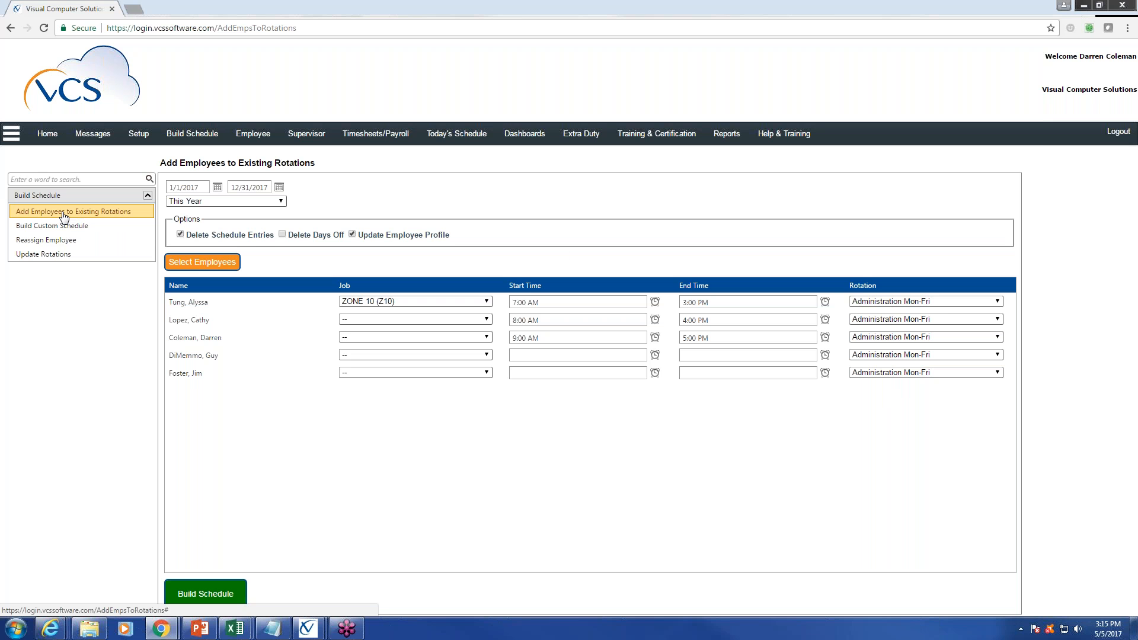
Start a fresh Add Employees to Existing Rotations form and set its start date to 1/1/2018.
left_click(110, 217)
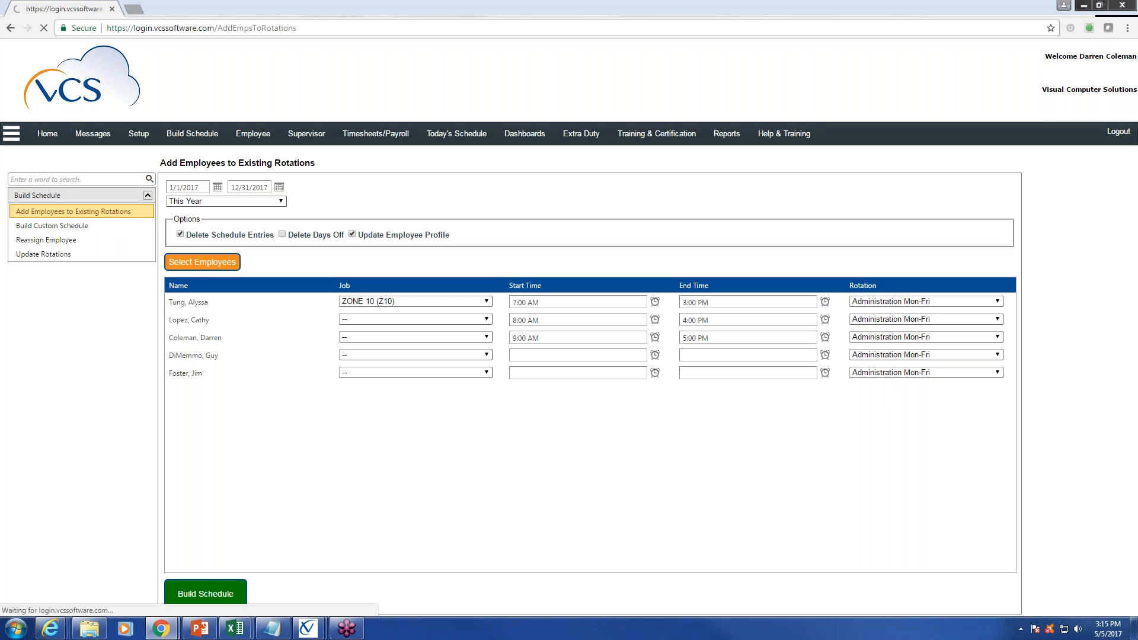
left_click(217, 187)
left_click(183, 201)
left_click(183, 201)
left_click(183, 201)
left_click(182, 201)
left_click(183, 201)
left_click(183, 201)
left_click(184, 201)
left_click(183, 201)
left_click(118, 229)
Set the end date of the schedule range to 12/31/2018.
left_click(279, 188)
left_click(245, 201)
left_click(245, 201)
left_click(246, 201)
left_click(246, 201)
left_click(245, 201)
left_click(245, 201)
left_click(246, 201)
double_click(245, 201)
left_click(246, 201)
left_click(245, 200)
left_click(245, 201)
left_click(246, 201)
left_click(246, 201)
left_click(245, 201)
left_click(246, 201)
left_click(246, 201)
left_click(246, 201)
left_click(180, 291)
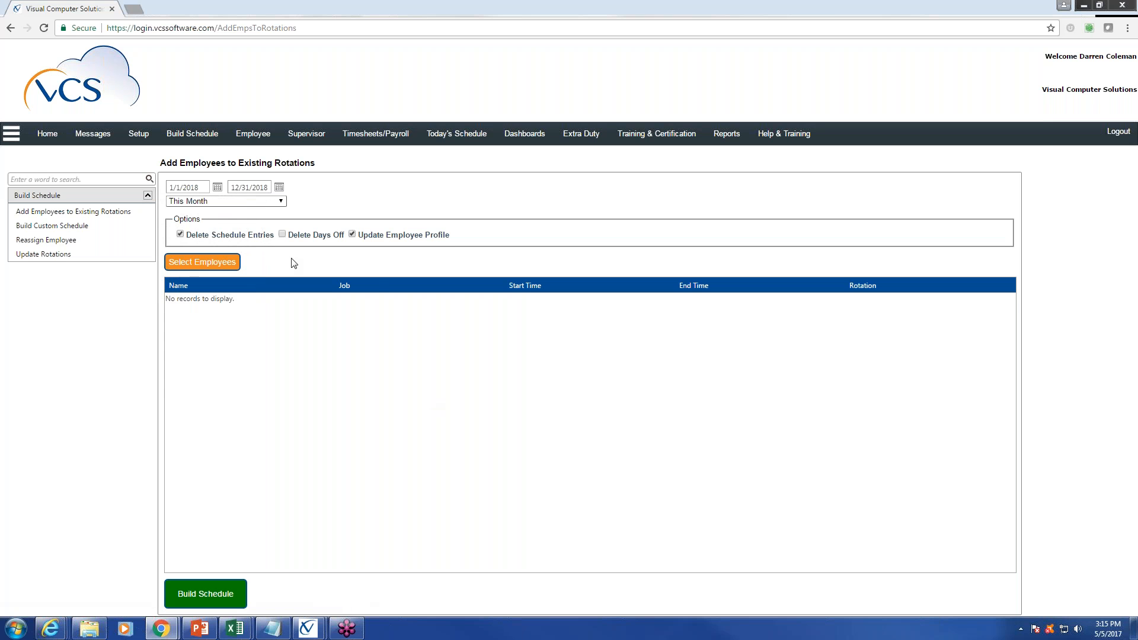
Add all active employees to the 2018 schedule list.
left_click(215, 265)
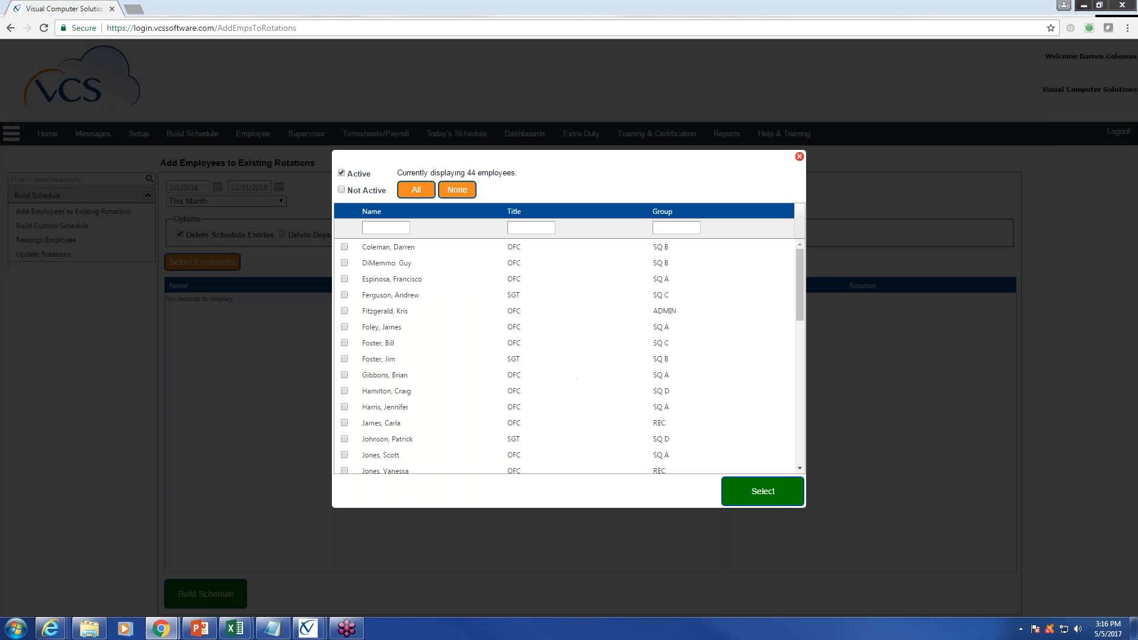
left_click(416, 190)
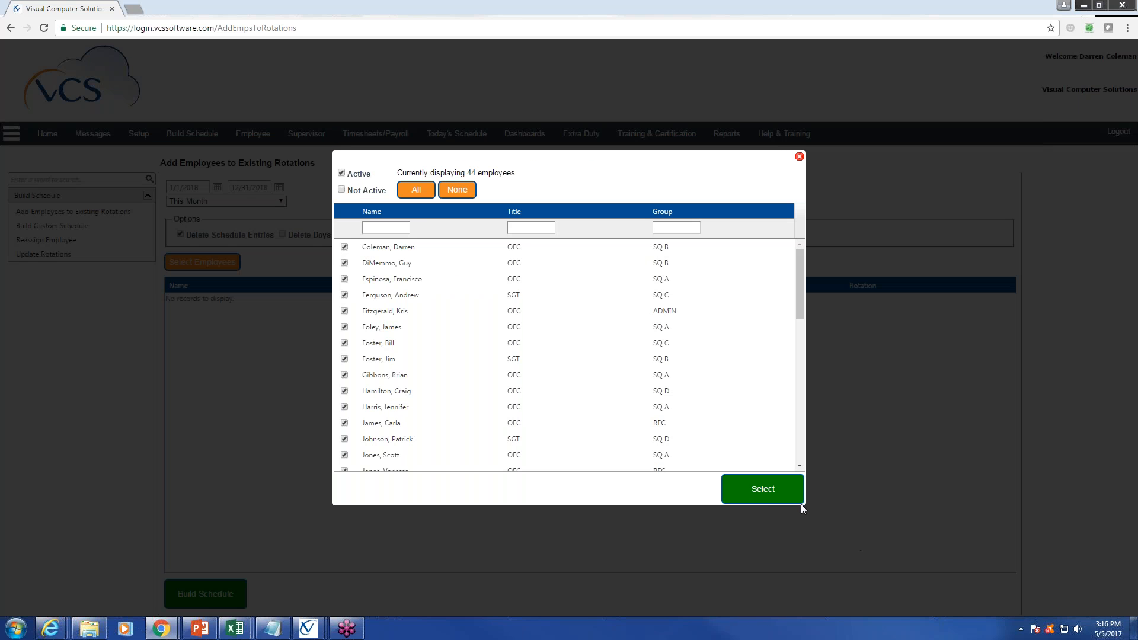
left_click(765, 493)
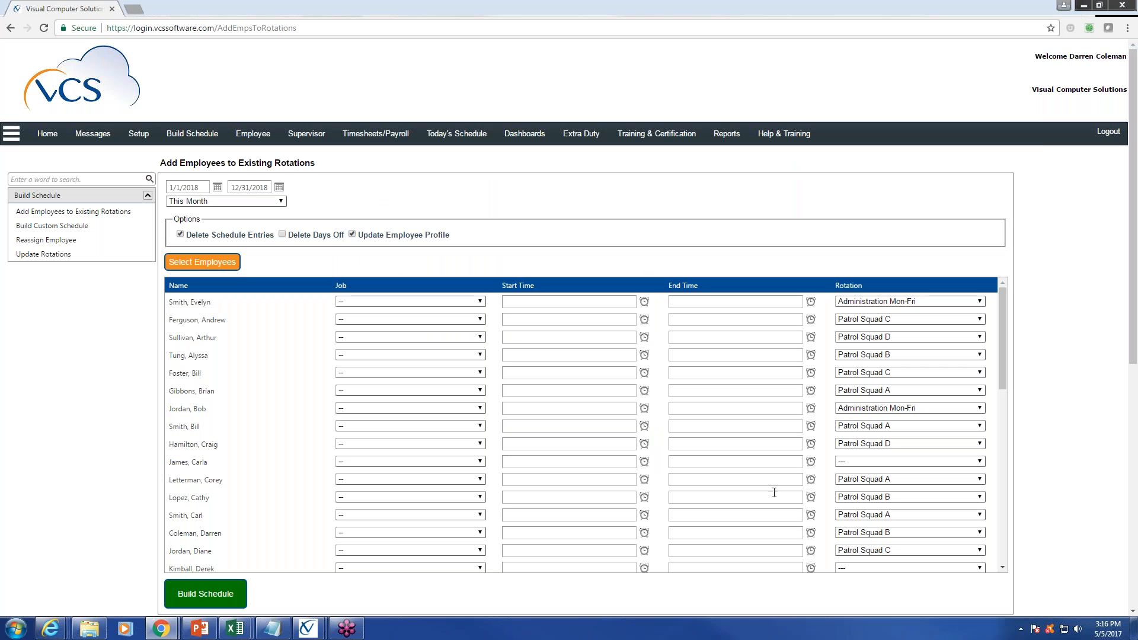
Review the employees' assigned rotations and change one Patrol Squad C employee near the end of the list to Patrol Squad D.
left_click(979, 301)
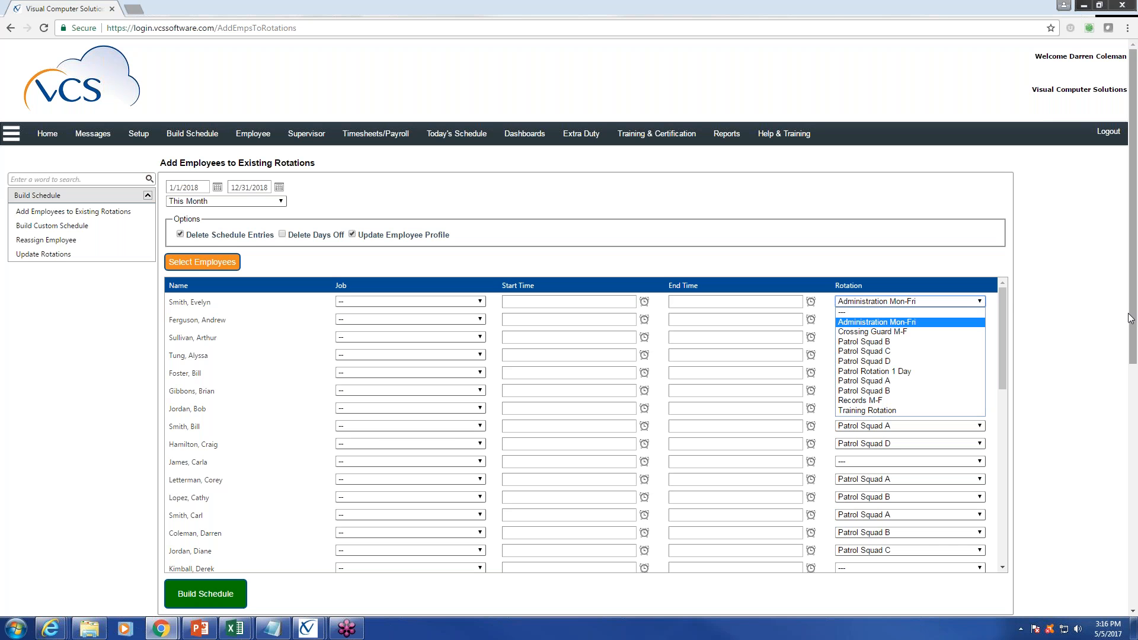
left_click(1106, 357)
left_click_drag(1001, 301, 996, 468)
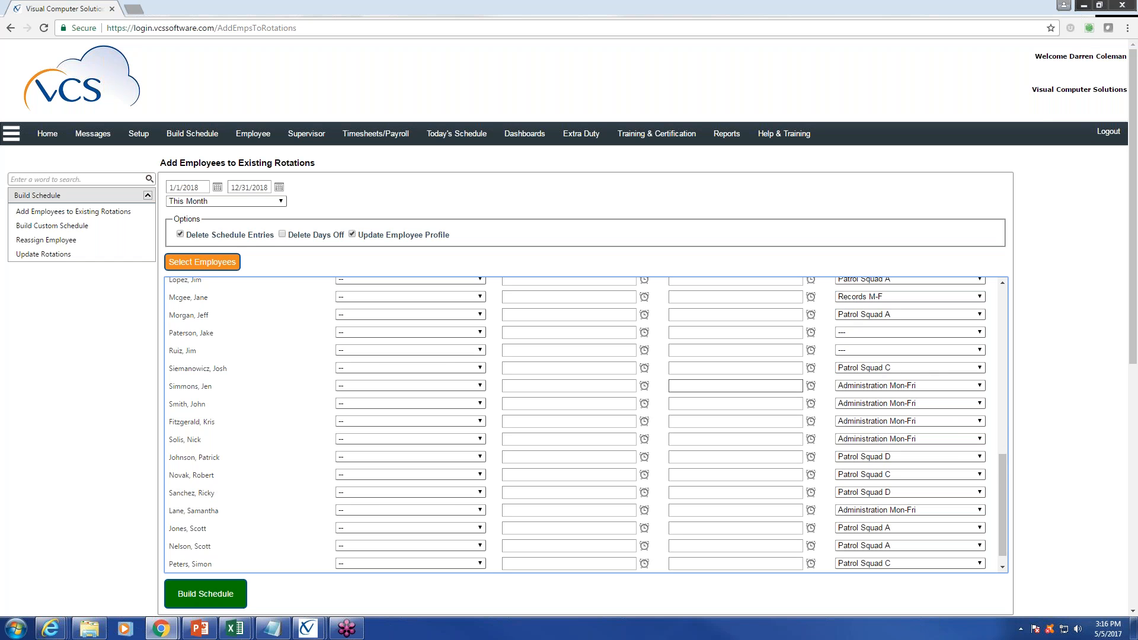
left_click(978, 367)
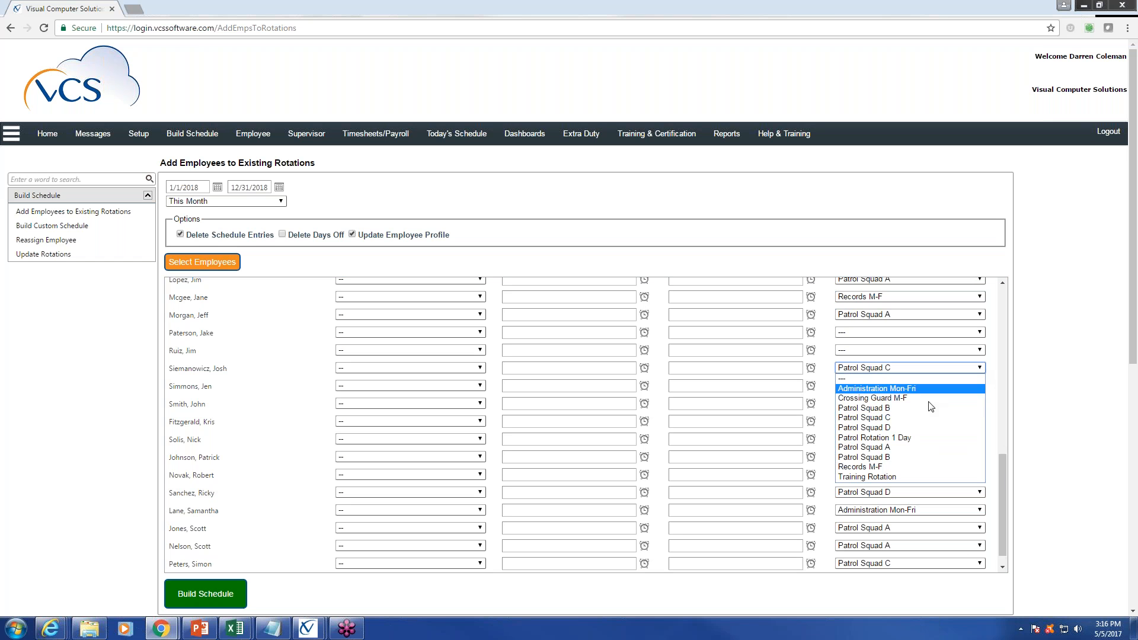
left_click(911, 428)
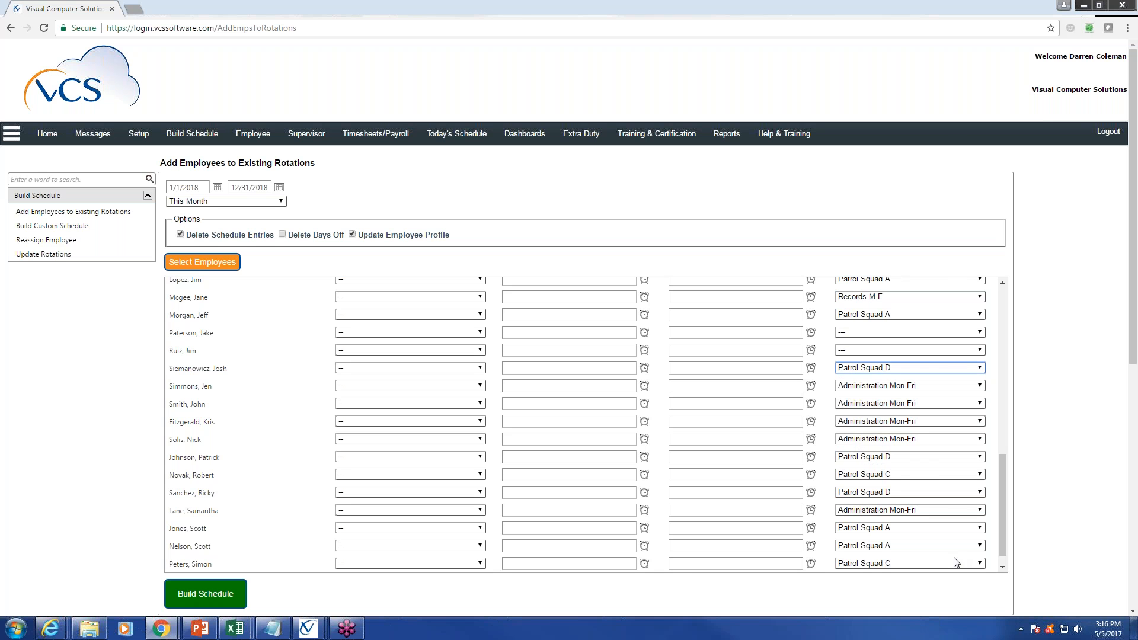
mouse_move(1000, 534)
left_mouse_down()
mouse_move(995, 357)
mouse_move(1004, 345)
mouse_move(995, 549)
left_mouse_up()
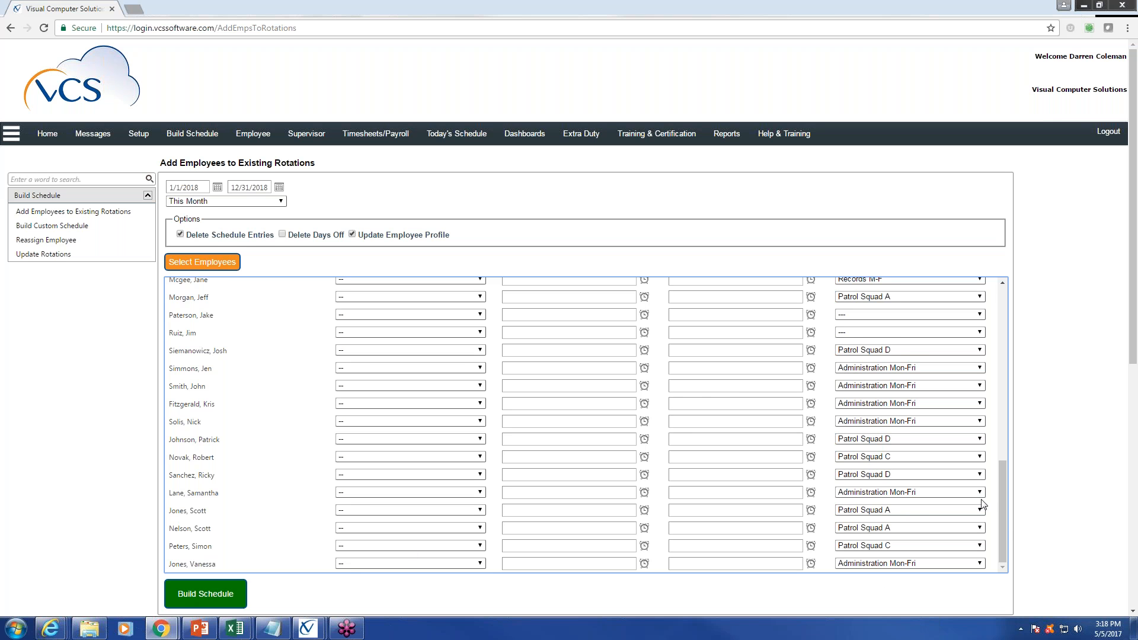
left_click_drag(1001, 518, 972, 261)
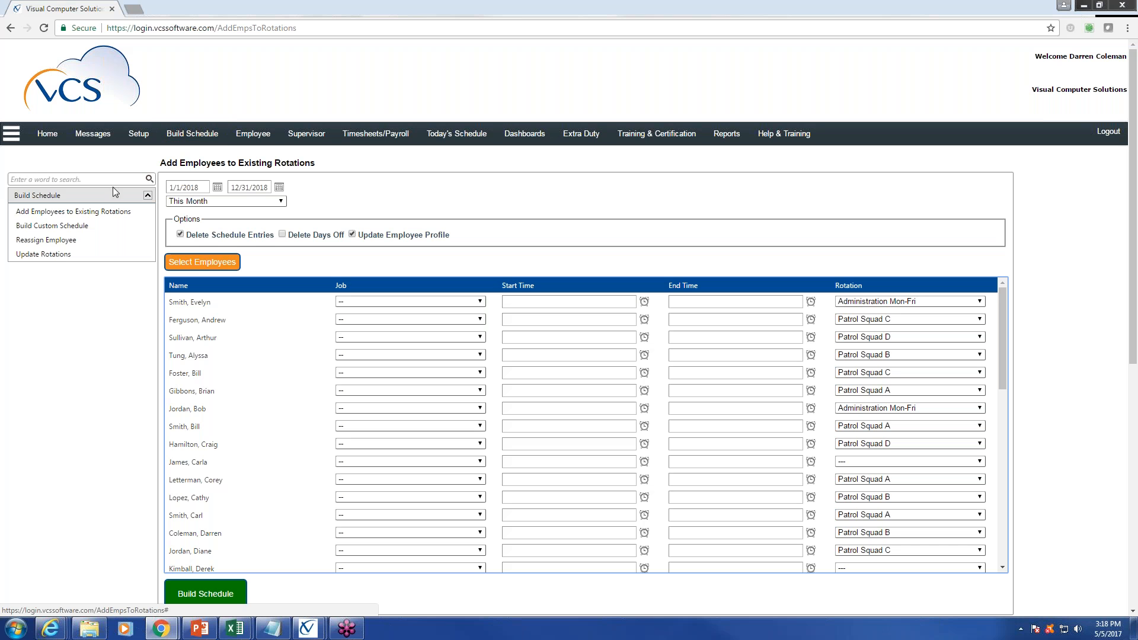
Open the Reassign Employee form and set the assignment start date to 7/1/2017.
left_click(79, 241)
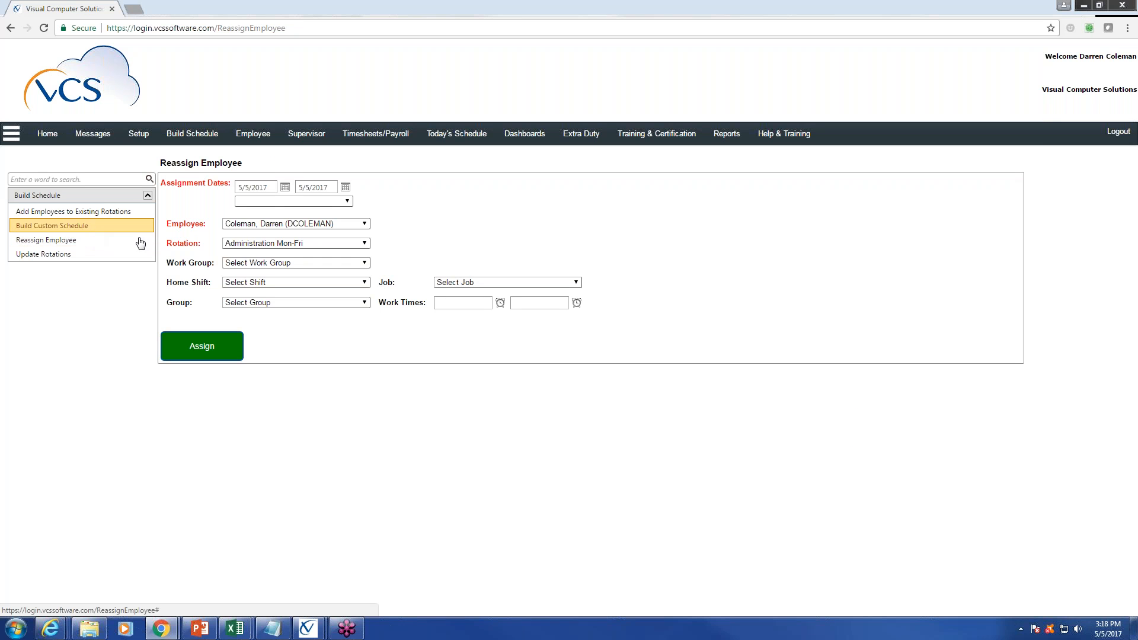
left_click(285, 188)
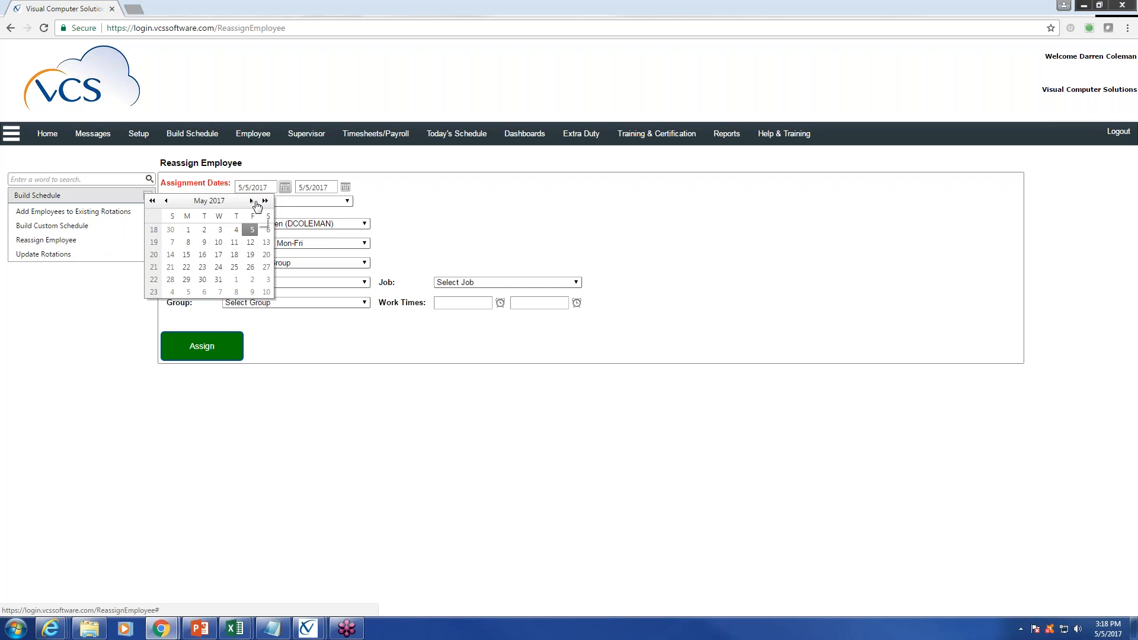
left_click(252, 201)
left_click(251, 201)
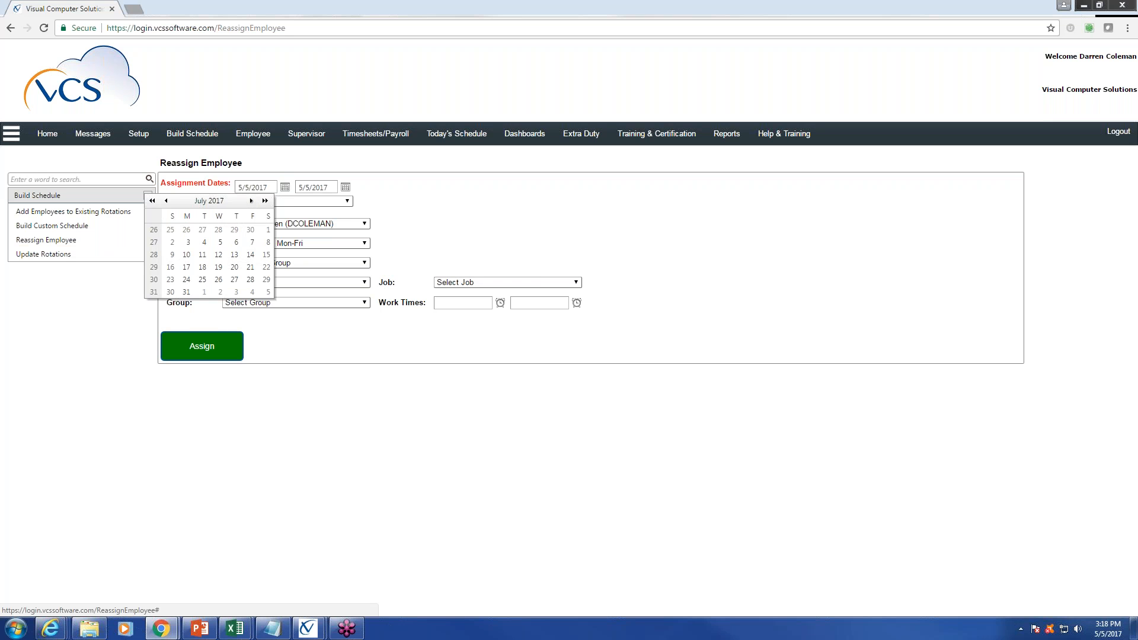
left_click(268, 230)
Set the assignment end date to 12/31/2017.
left_click(345, 189)
left_click(311, 202)
left_click(312, 202)
left_click(312, 202)
left_click(312, 202)
left_click(312, 202)
left_click(311, 202)
left_click(312, 202)
left_click(231, 291)
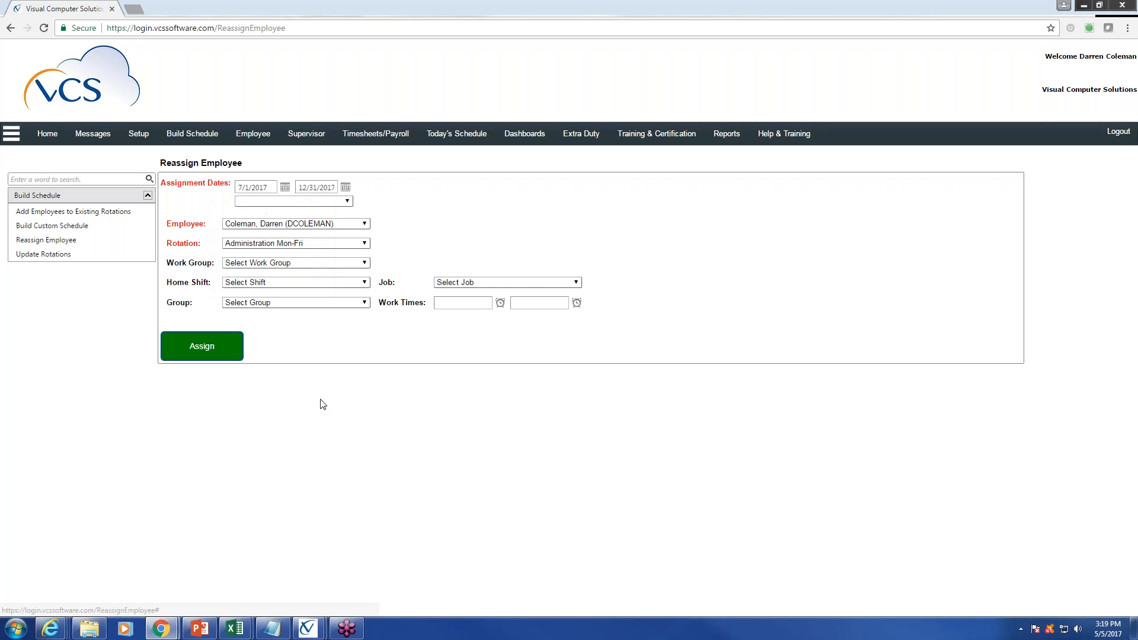
Keep the preselected employee and choose the Patrol Squad D rotation and the SQUAD D group for the reassignment.
left_click(364, 225)
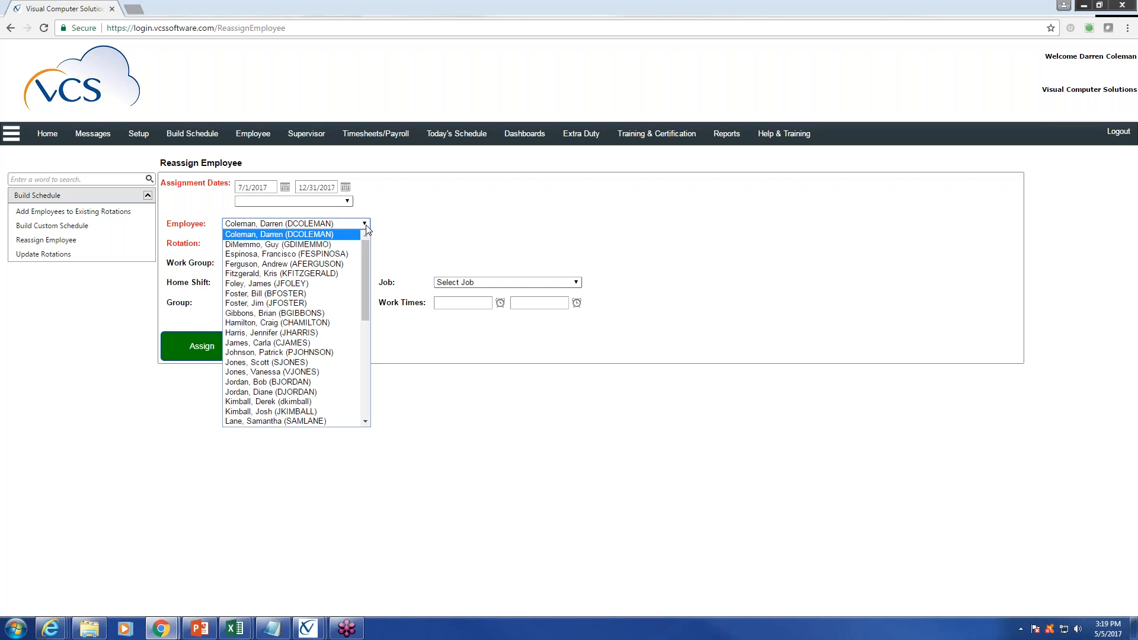
left_click(335, 237)
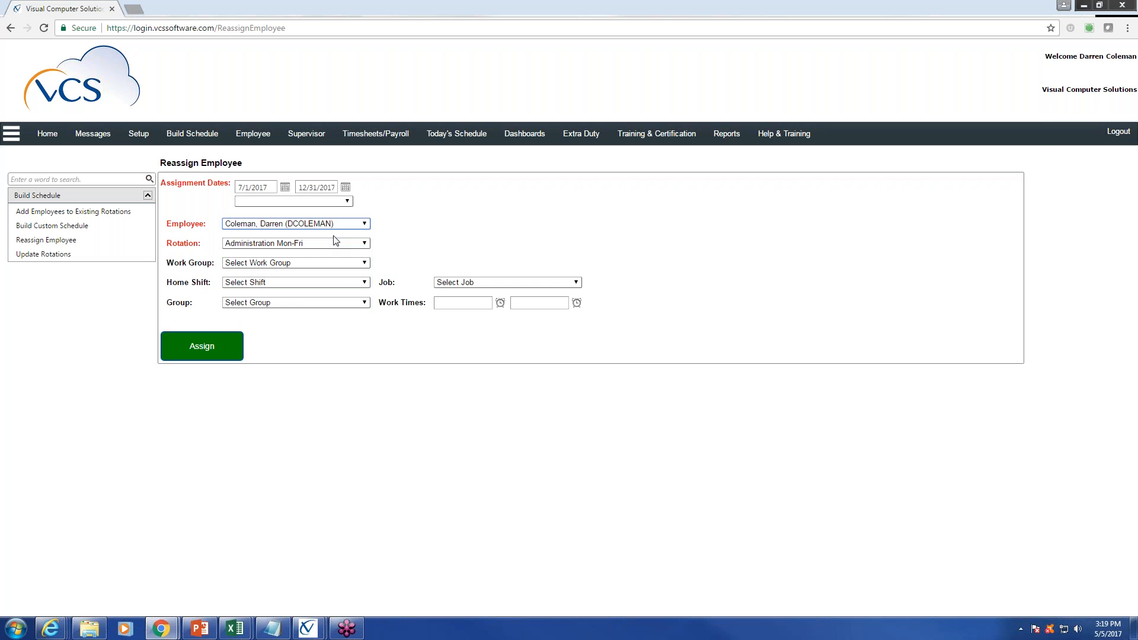
left_click(364, 243)
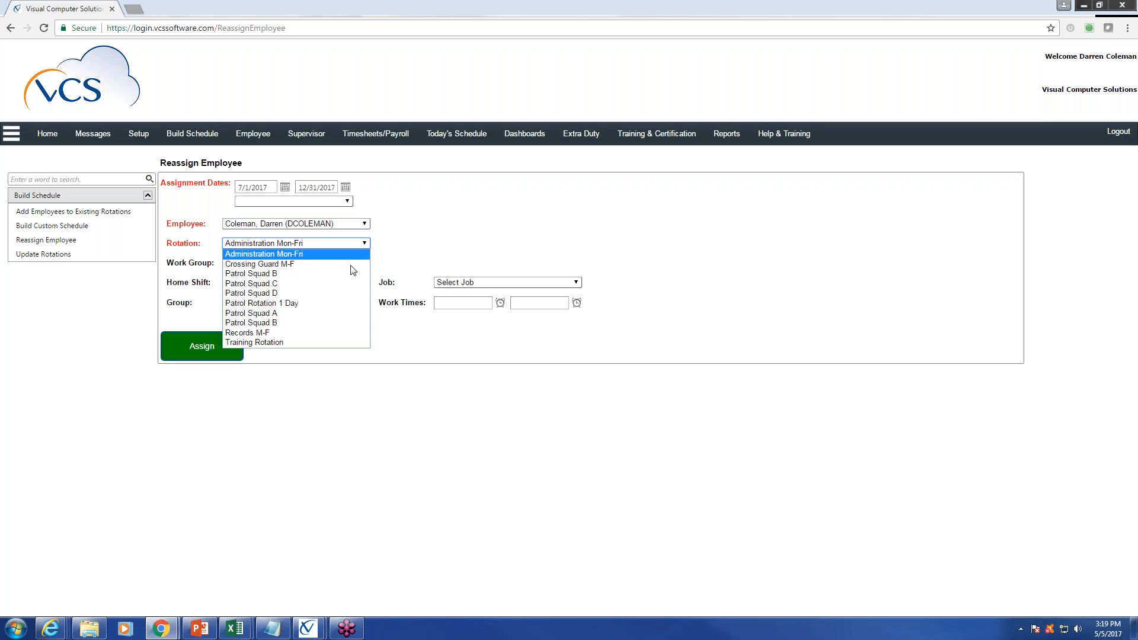
left_click(267, 292)
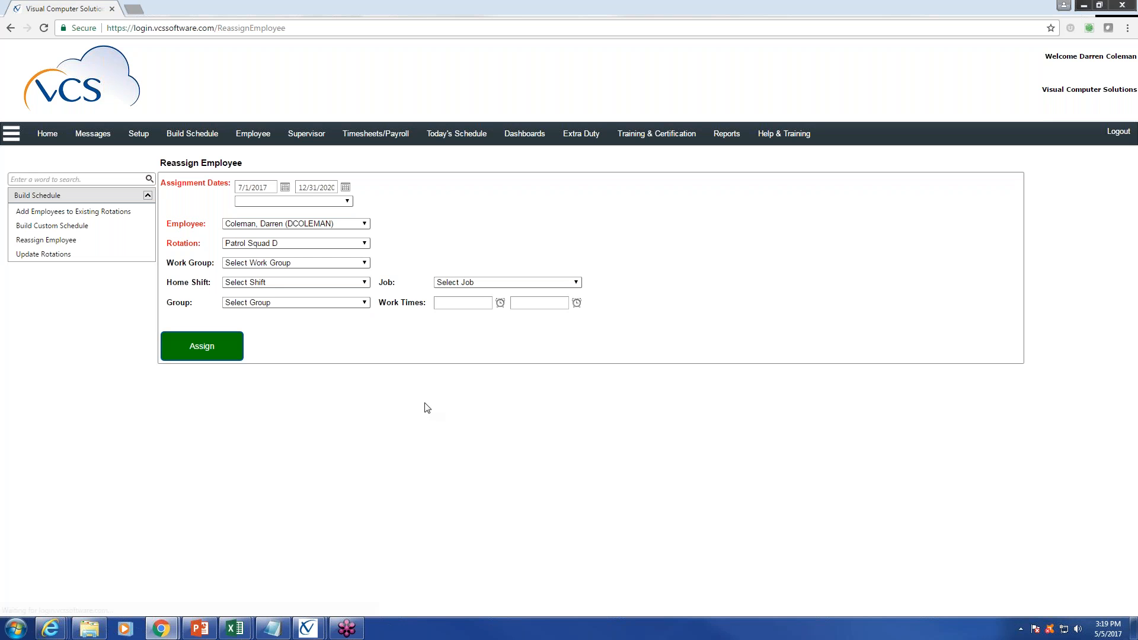
left_click(363, 303)
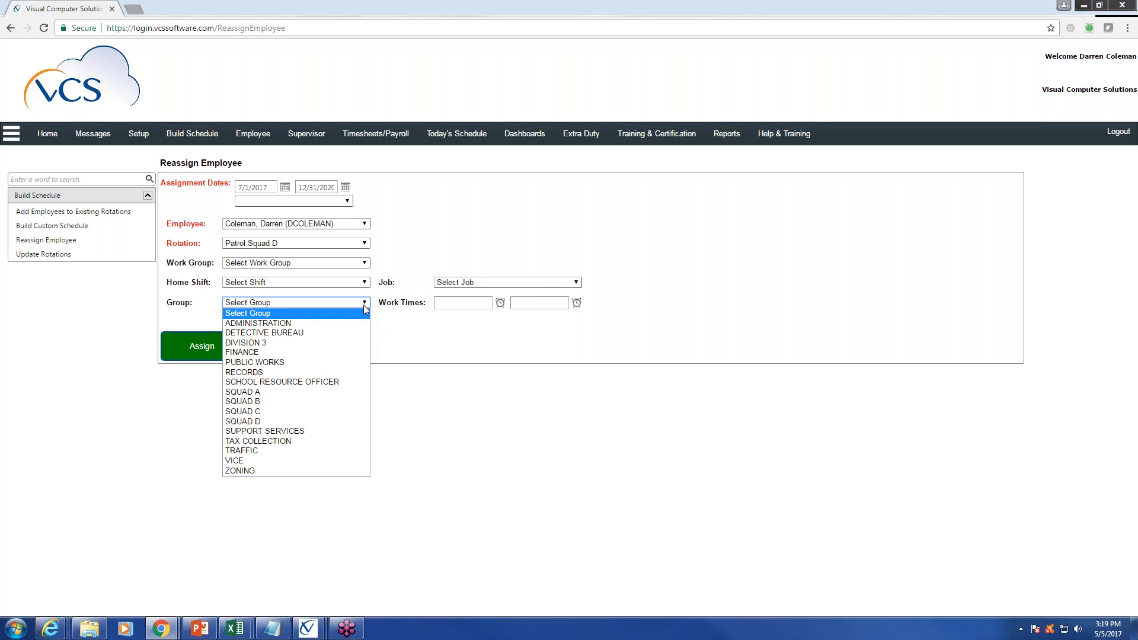
left_click(284, 421)
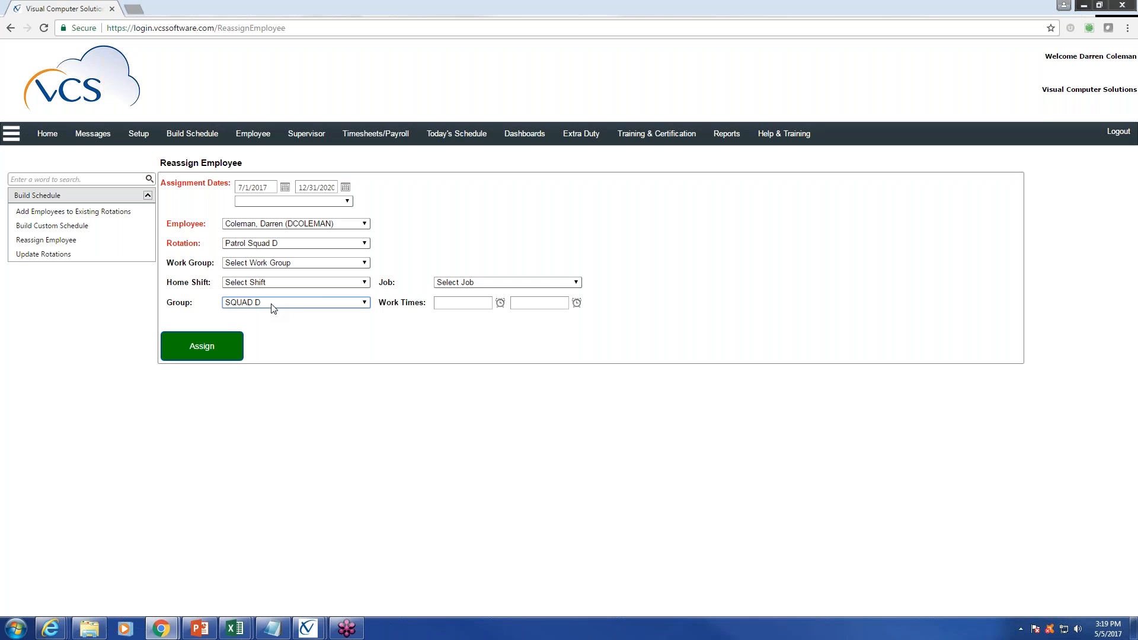
Check the optional job and work time fields, leave them blank, and assign the employee to the new rotation.
left_click(575, 282)
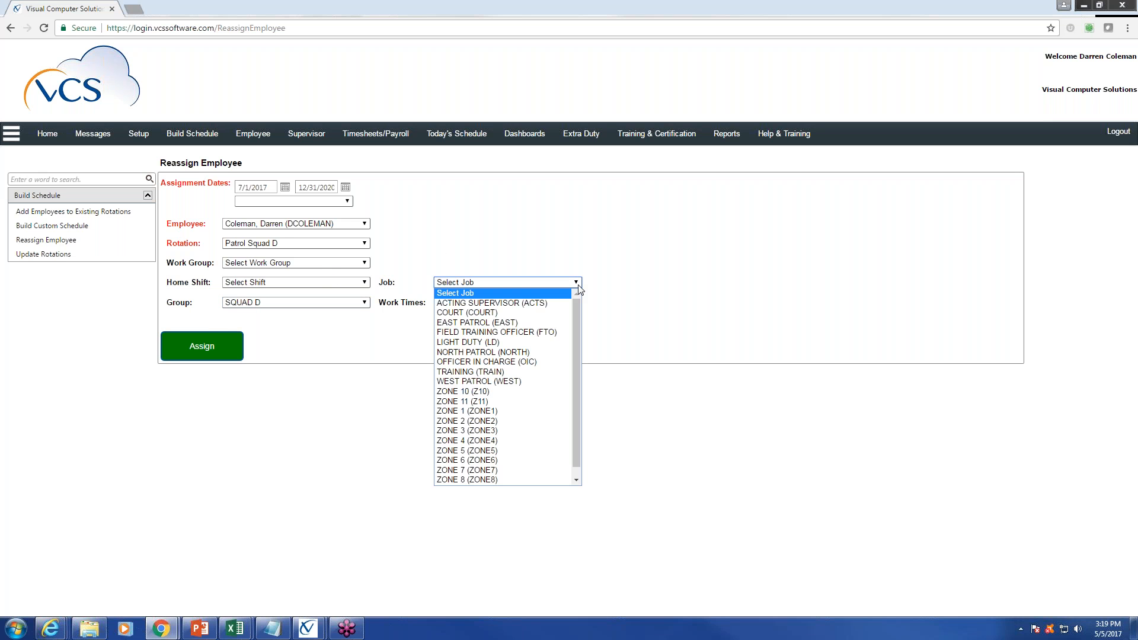
left_click(622, 290)
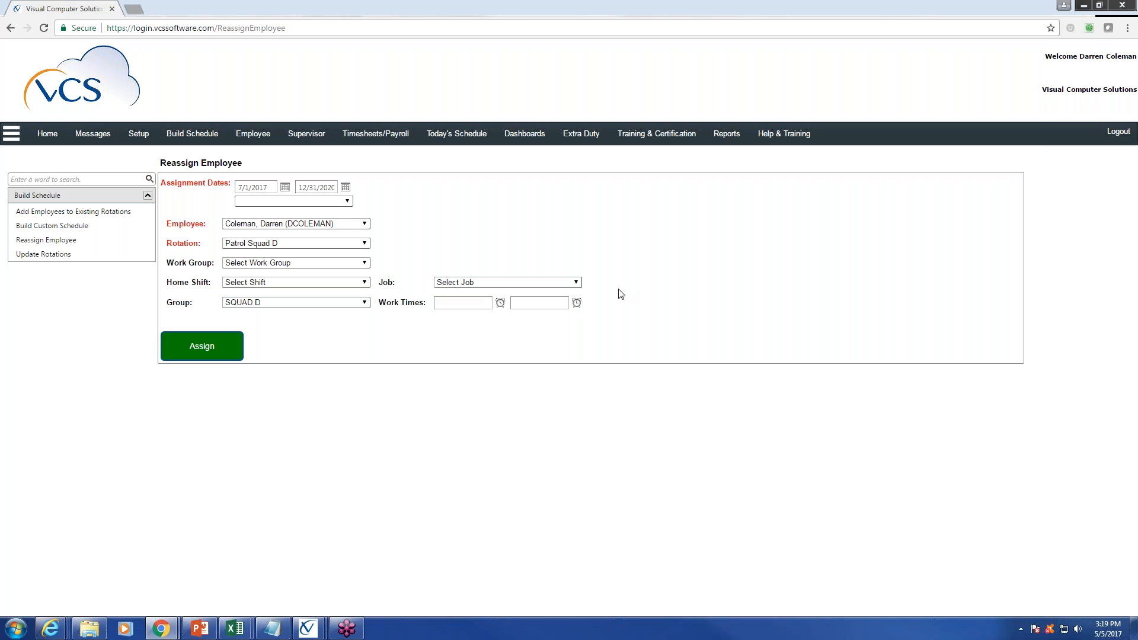
left_click(464, 303)
left_click(523, 301)
left_click(477, 301)
left_click(206, 352)
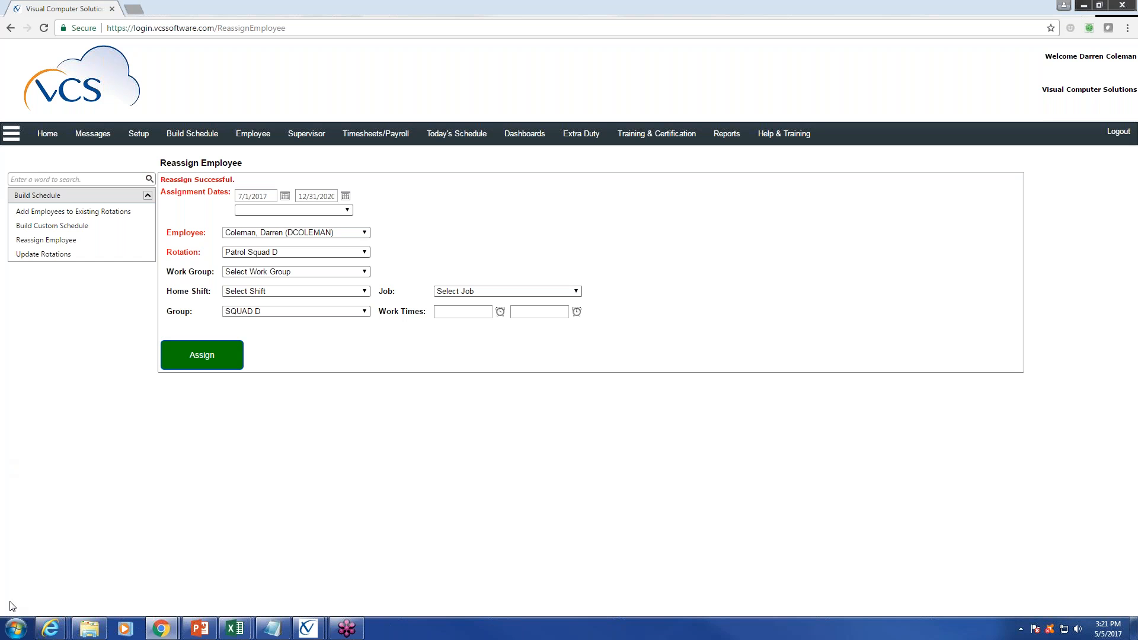
Switch to the GoToTraining catalog and review the upcoming Basic Setup trainings, including the available dates for BAS-5 and BAS-6.
mouse_move(160, 629)
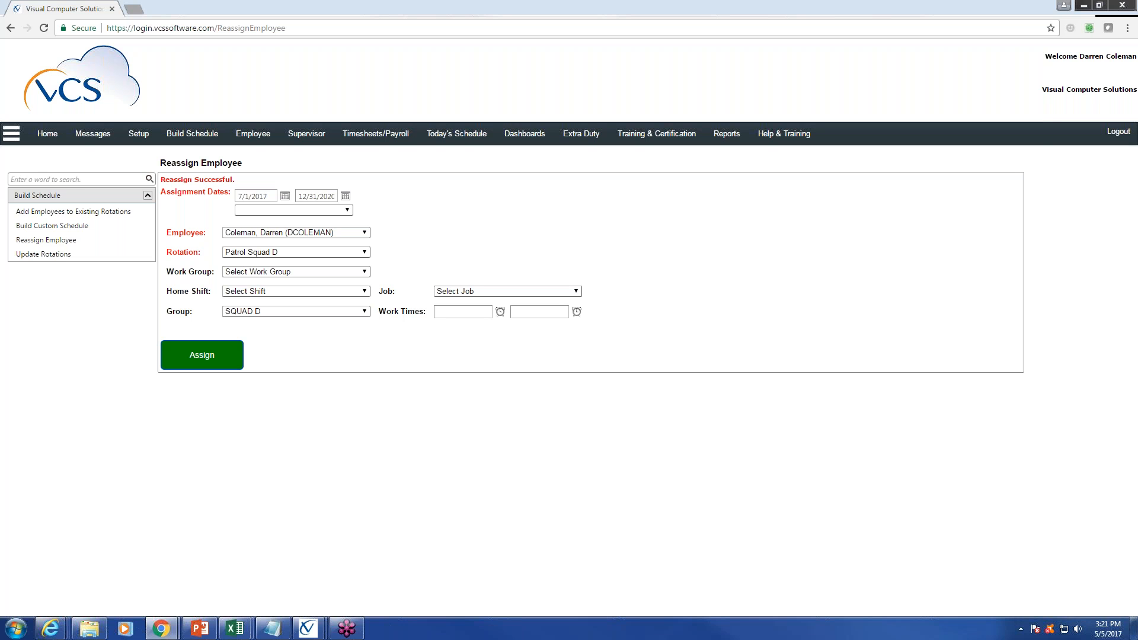
left_click_drag(1067, 10, 617, 46)
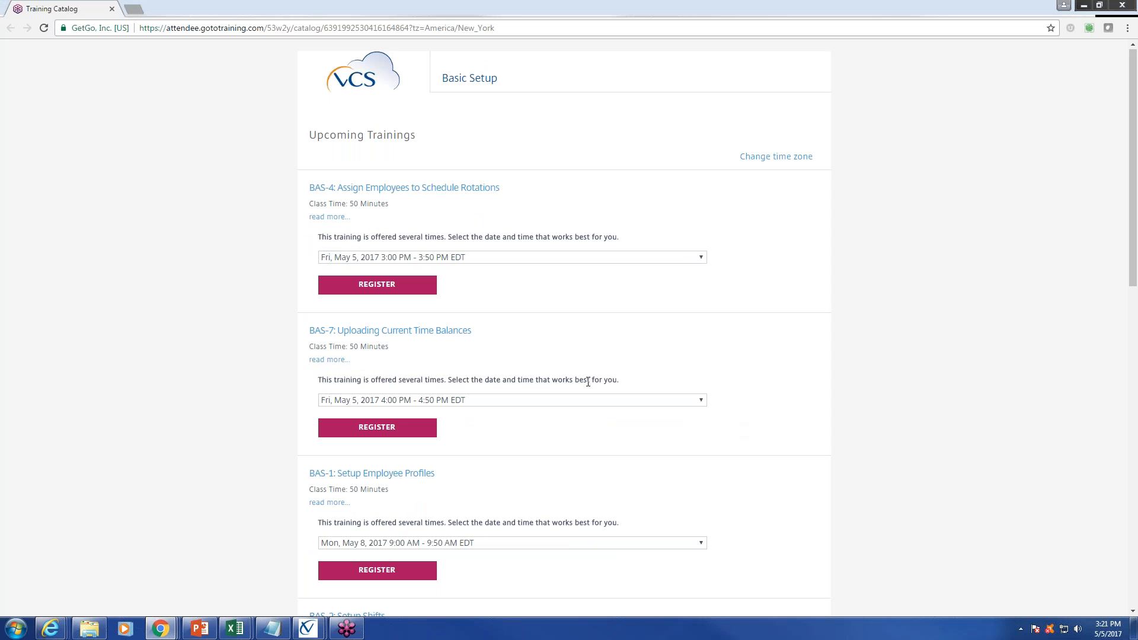
scroll(612, 388, "down", 5)
scroll(437, 395, "down", 6)
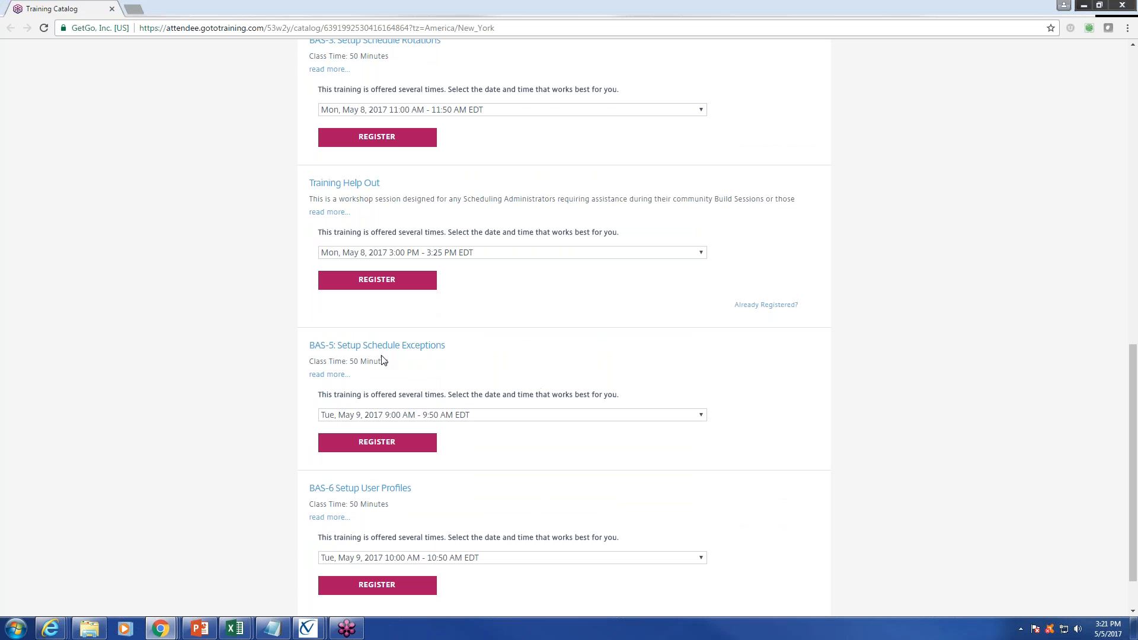
left_click(701, 417)
left_click(794, 415)
scroll(593, 513, "down", 1)
left_click(705, 503)
left_click(852, 501)
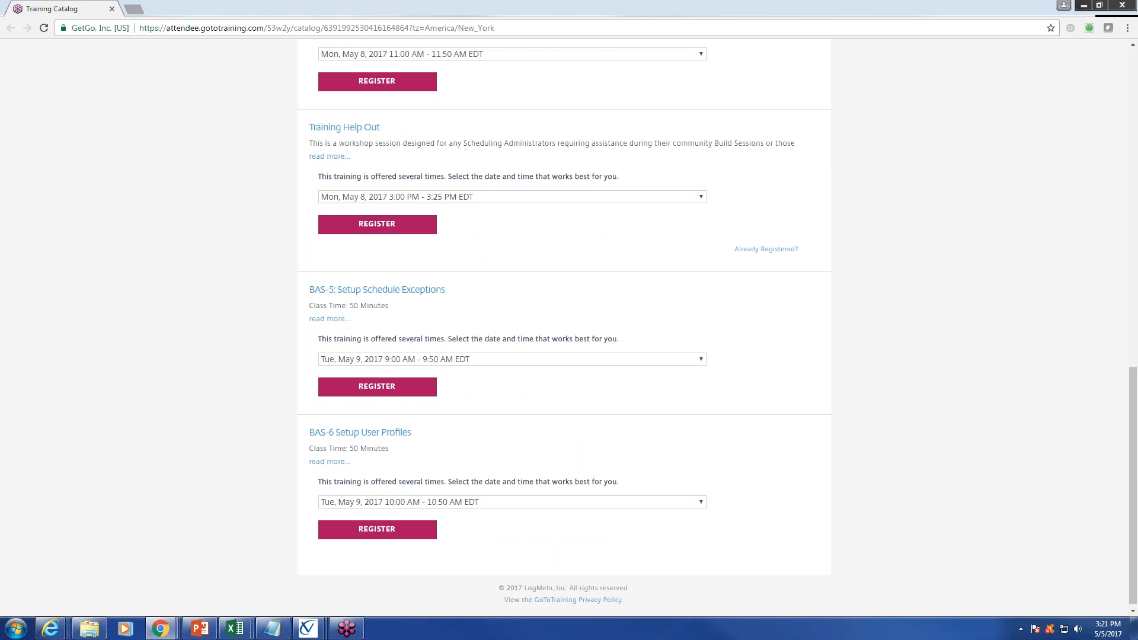
scroll(503, 293, "up", 15)
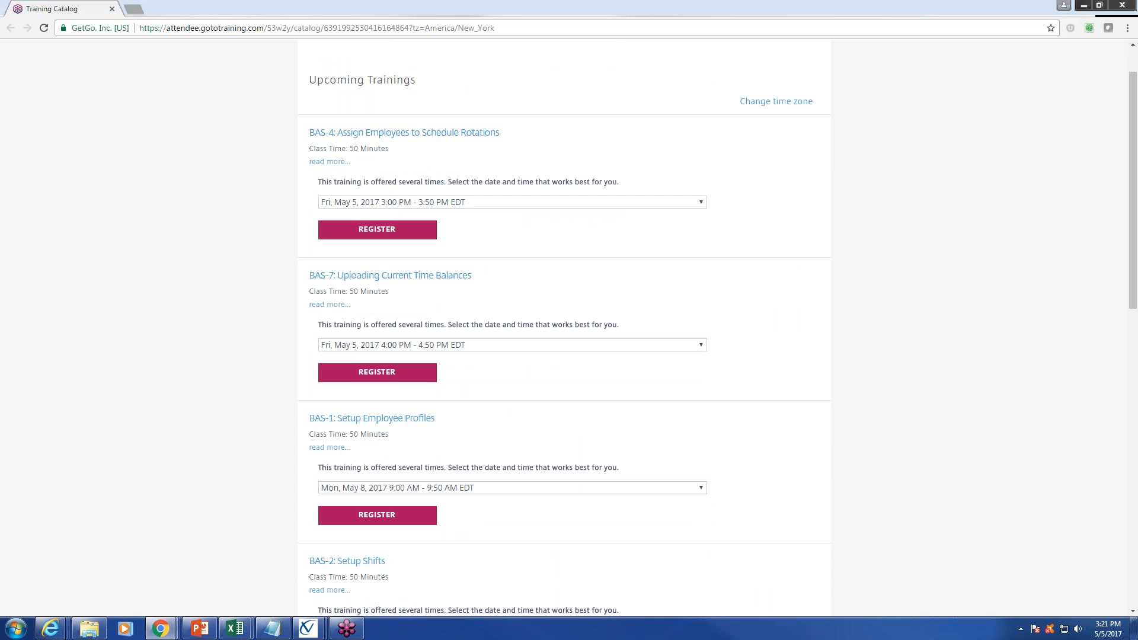